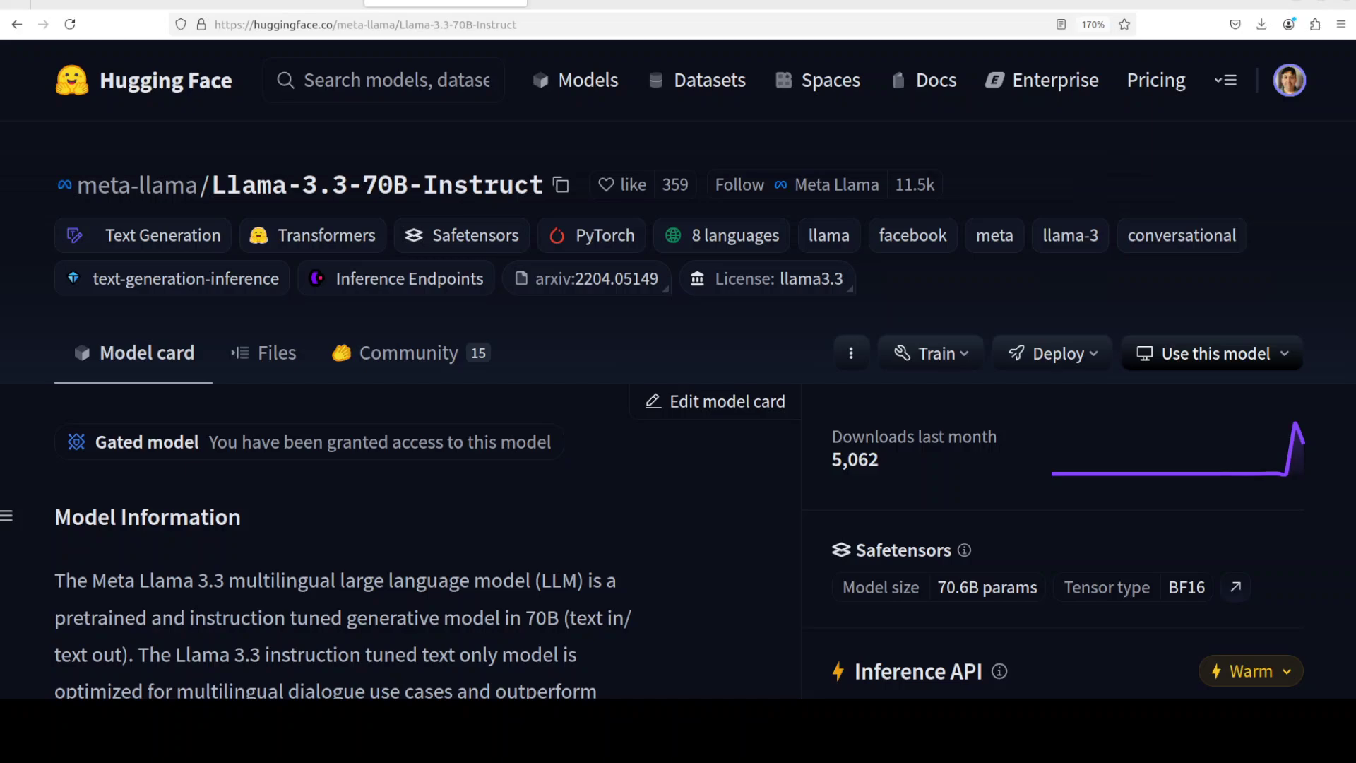
Step: Look over the open YouTube, Hugging Face Llama-3.3 and Ollama browser tabs
click(303, 4)
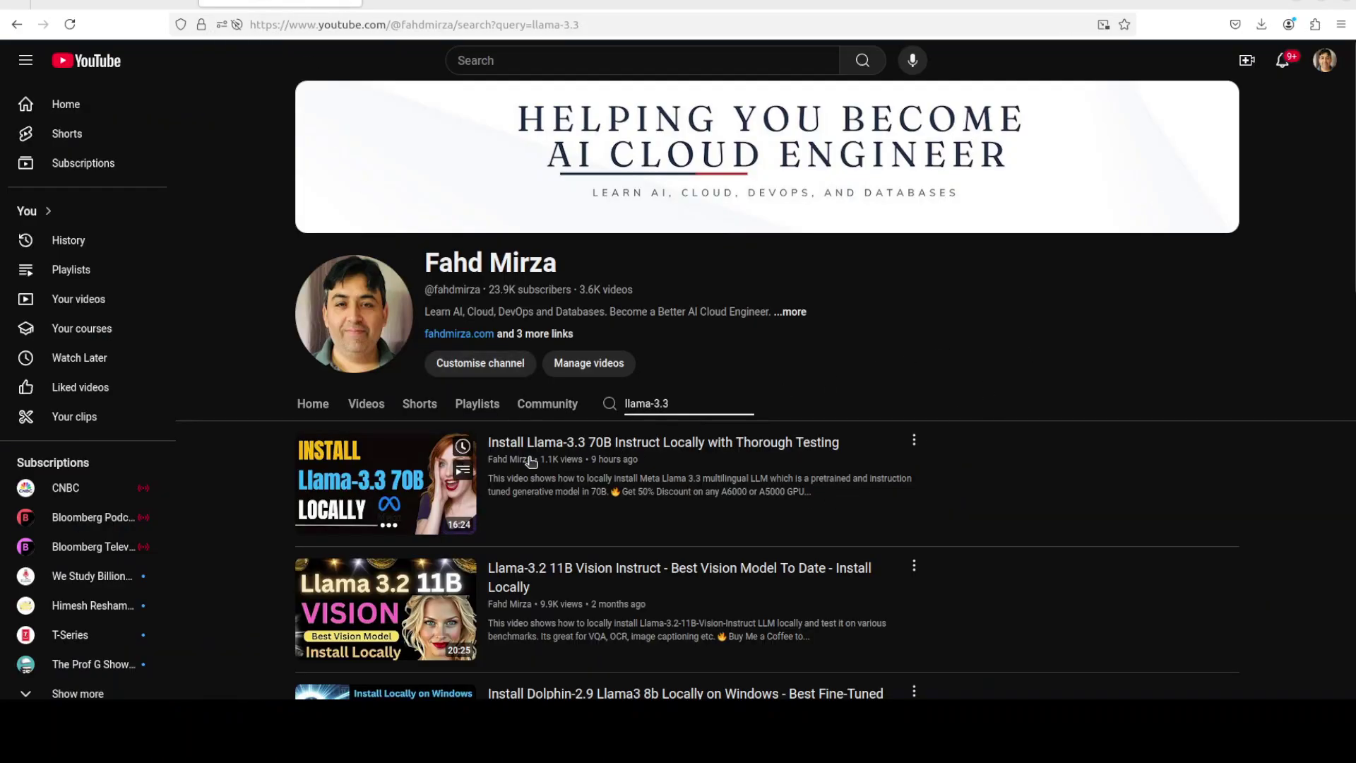
mouse_move(574, 461)
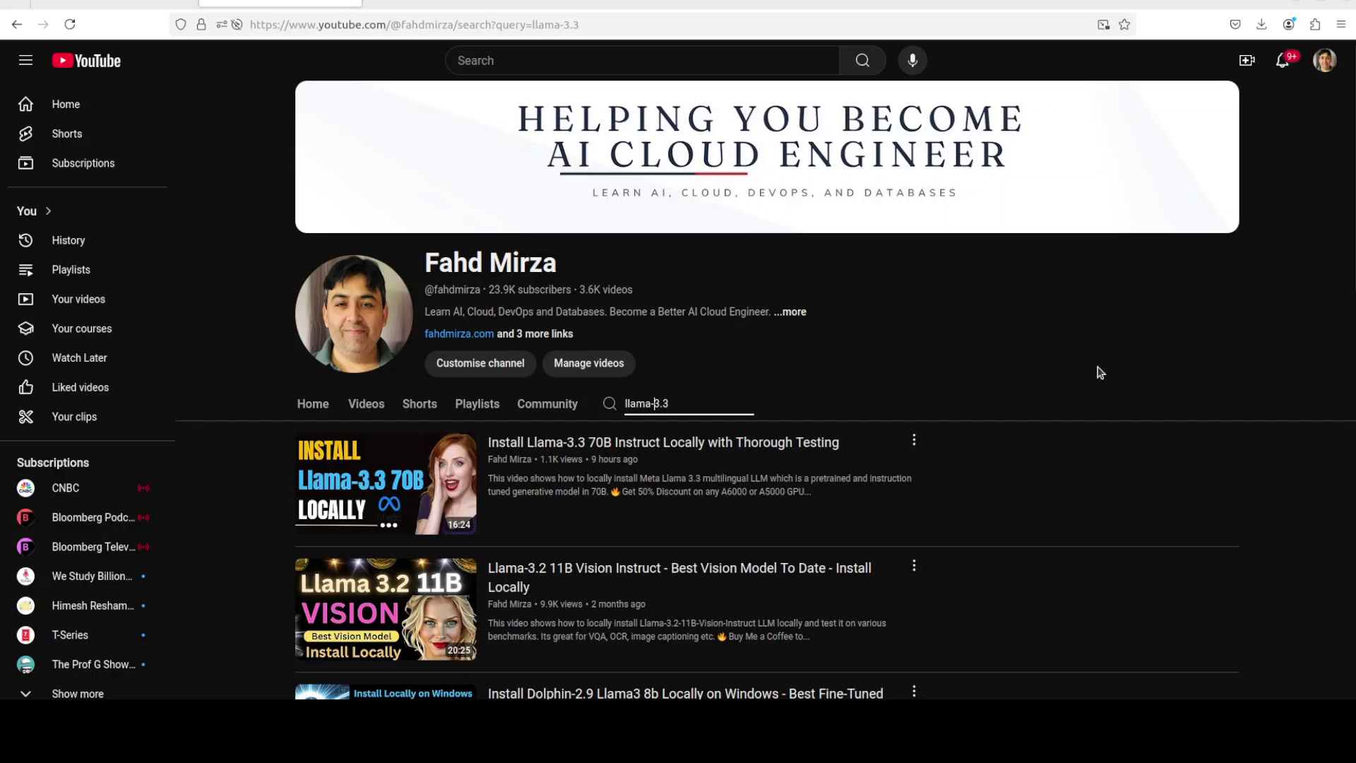
click(436, 2)
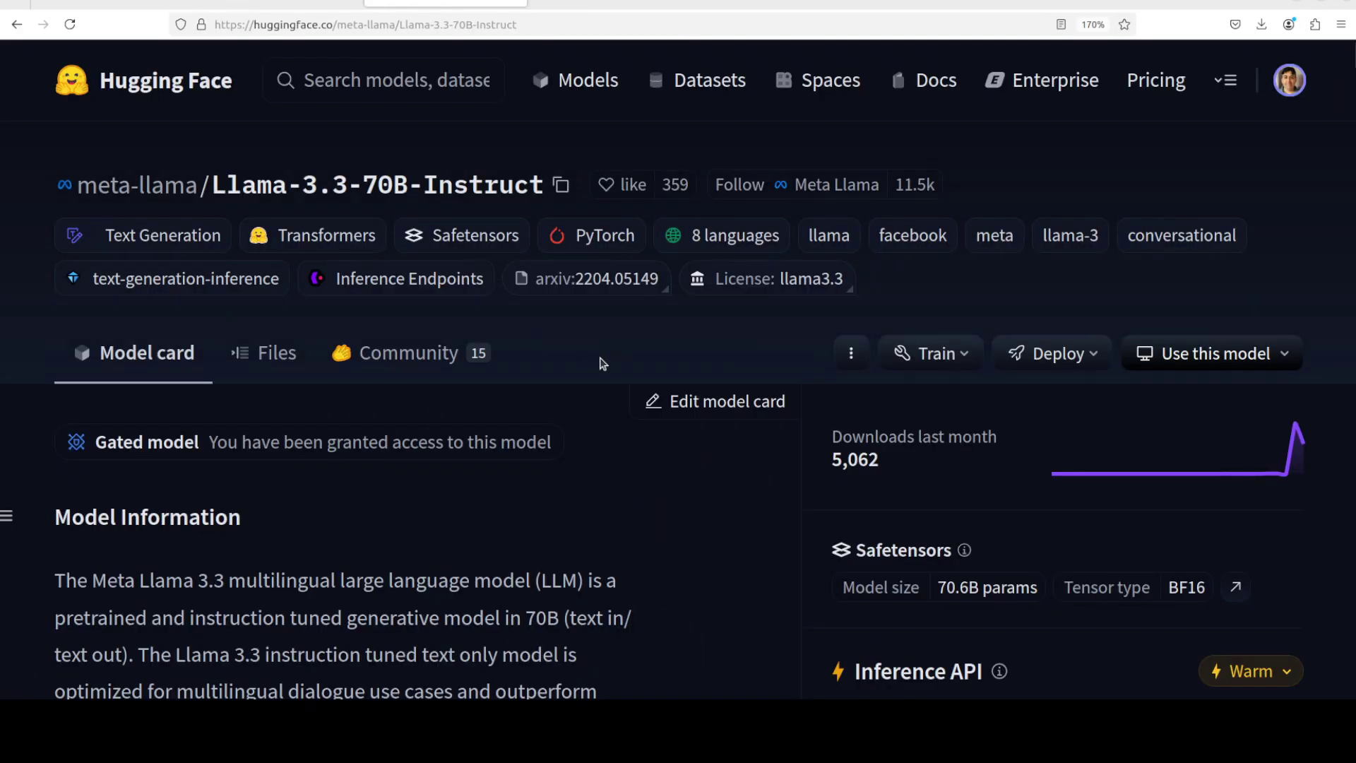
click(590, 7)
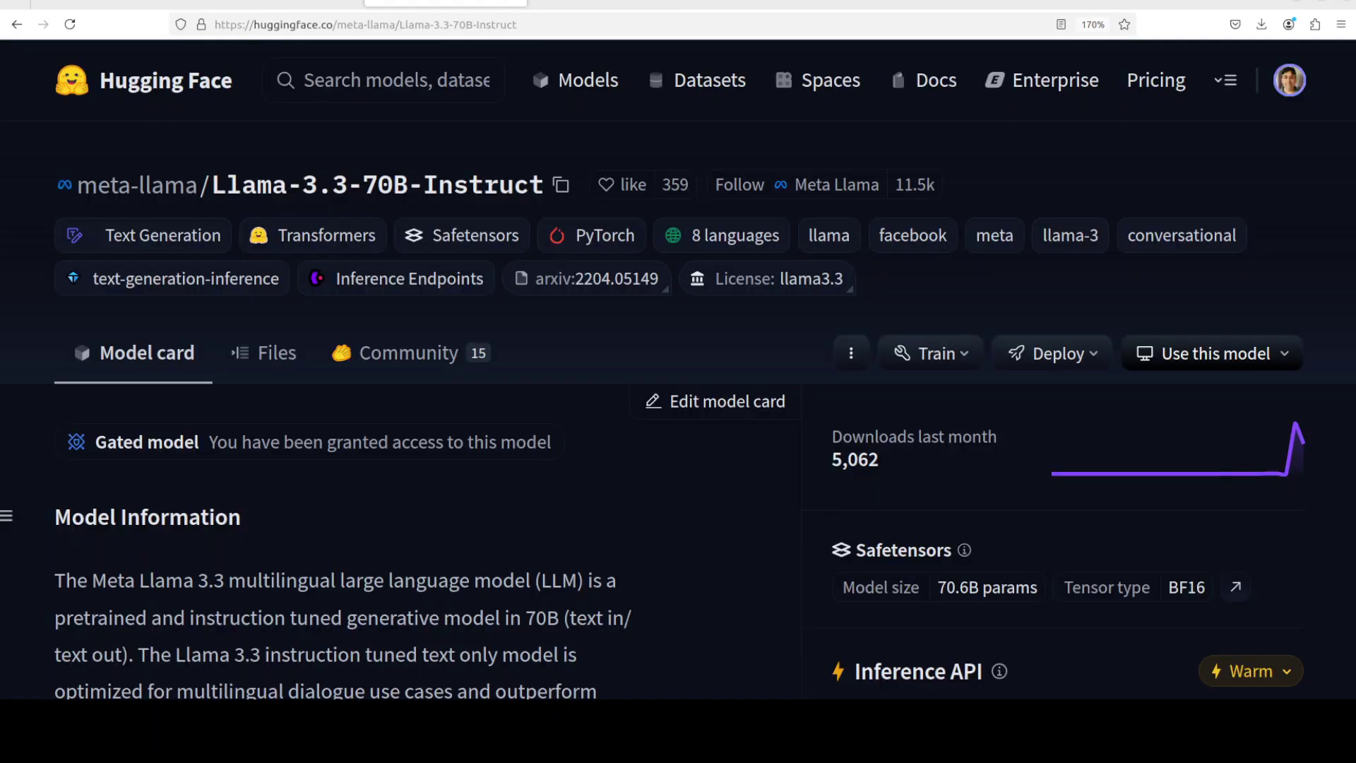
click(445, 3)
Step: Replace the llama-3.3 channel search text on YouTube with 'open webui' and run the search
click(256, 4)
drag(679, 405, 547, 406)
text(open webui)
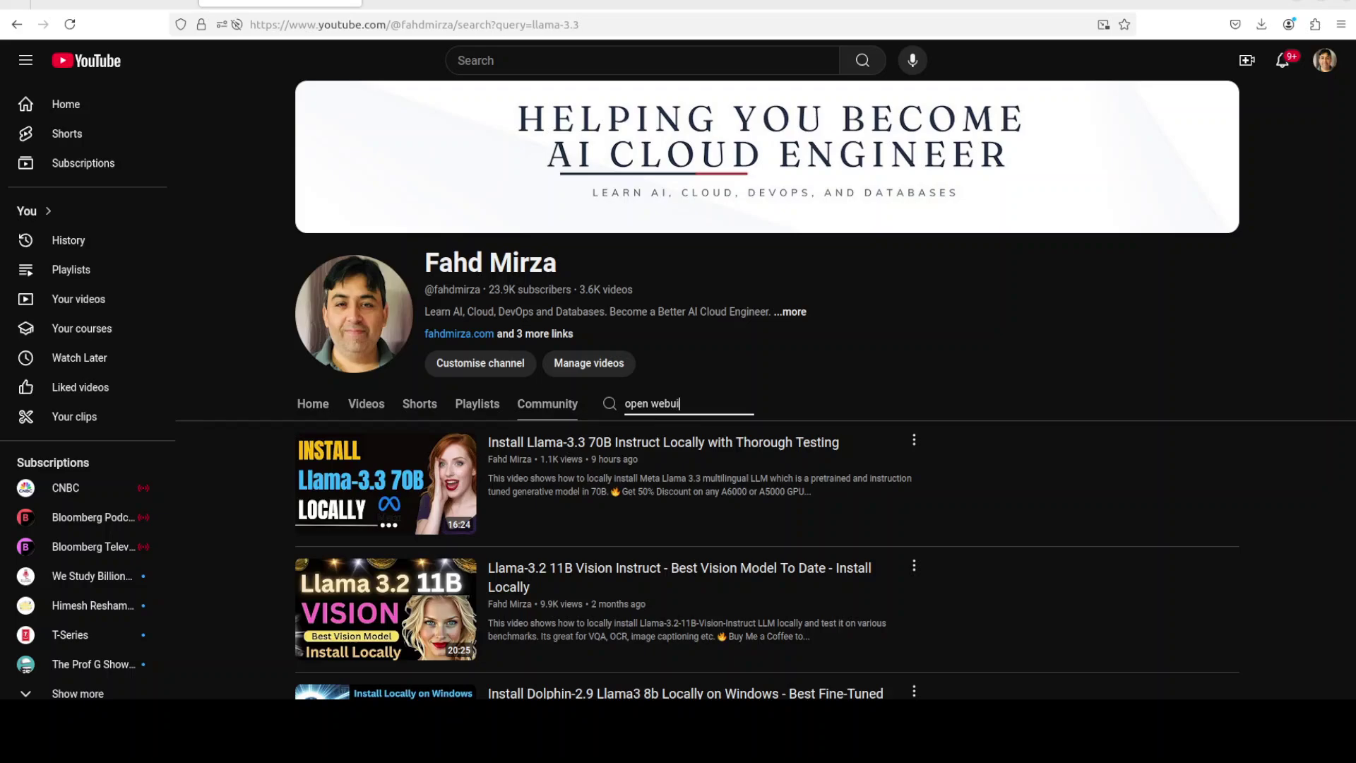
key(Return)
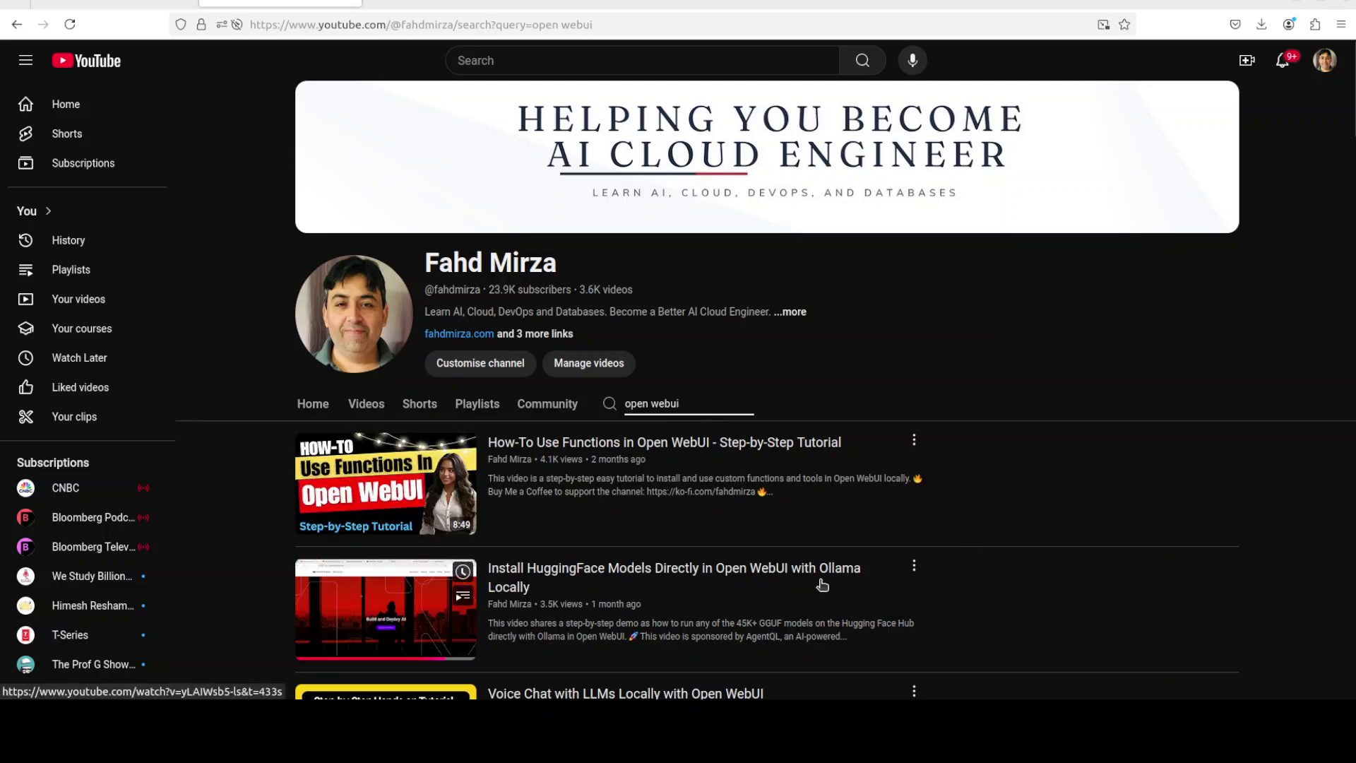
Step: Open Ollama's download page and step through Windows and macOS to the Linux curl install command
click(626, 3)
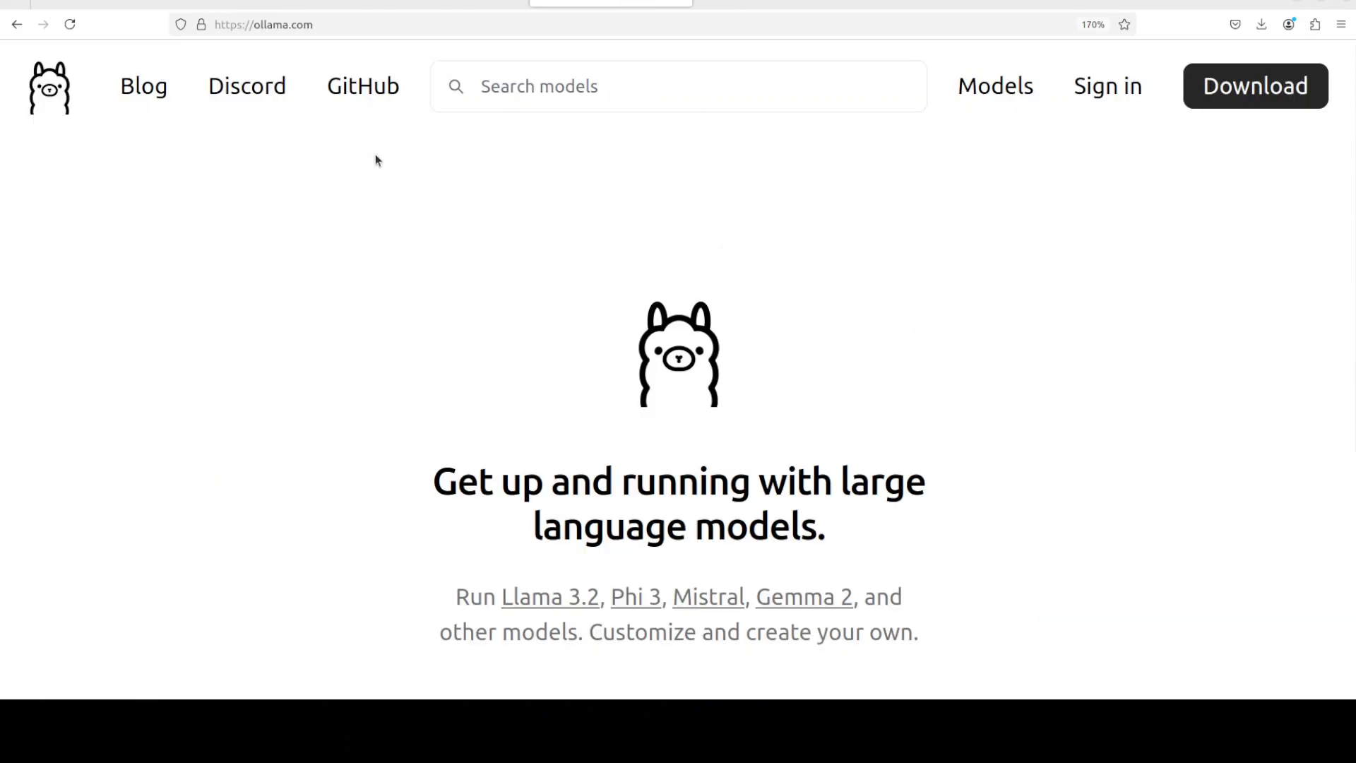
scroll(826, 497, down, 5)
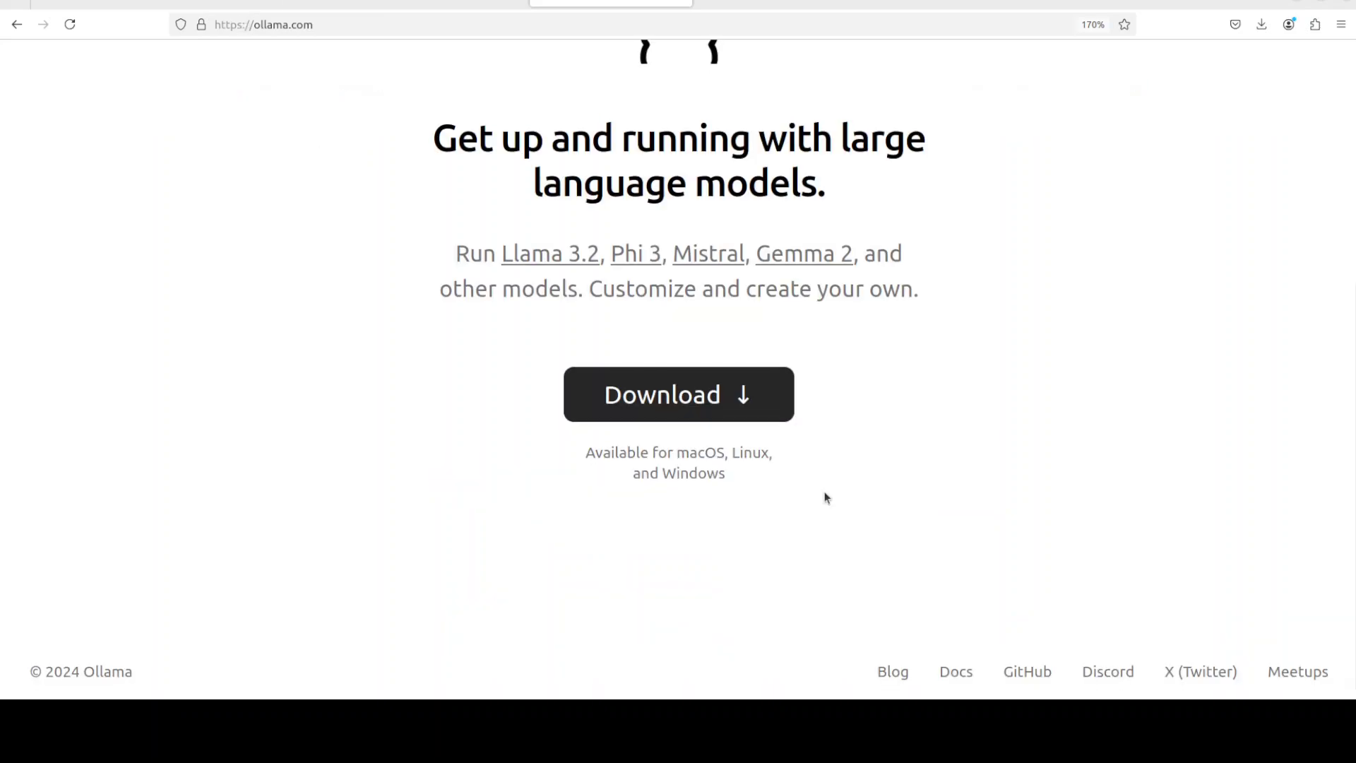
click(675, 398)
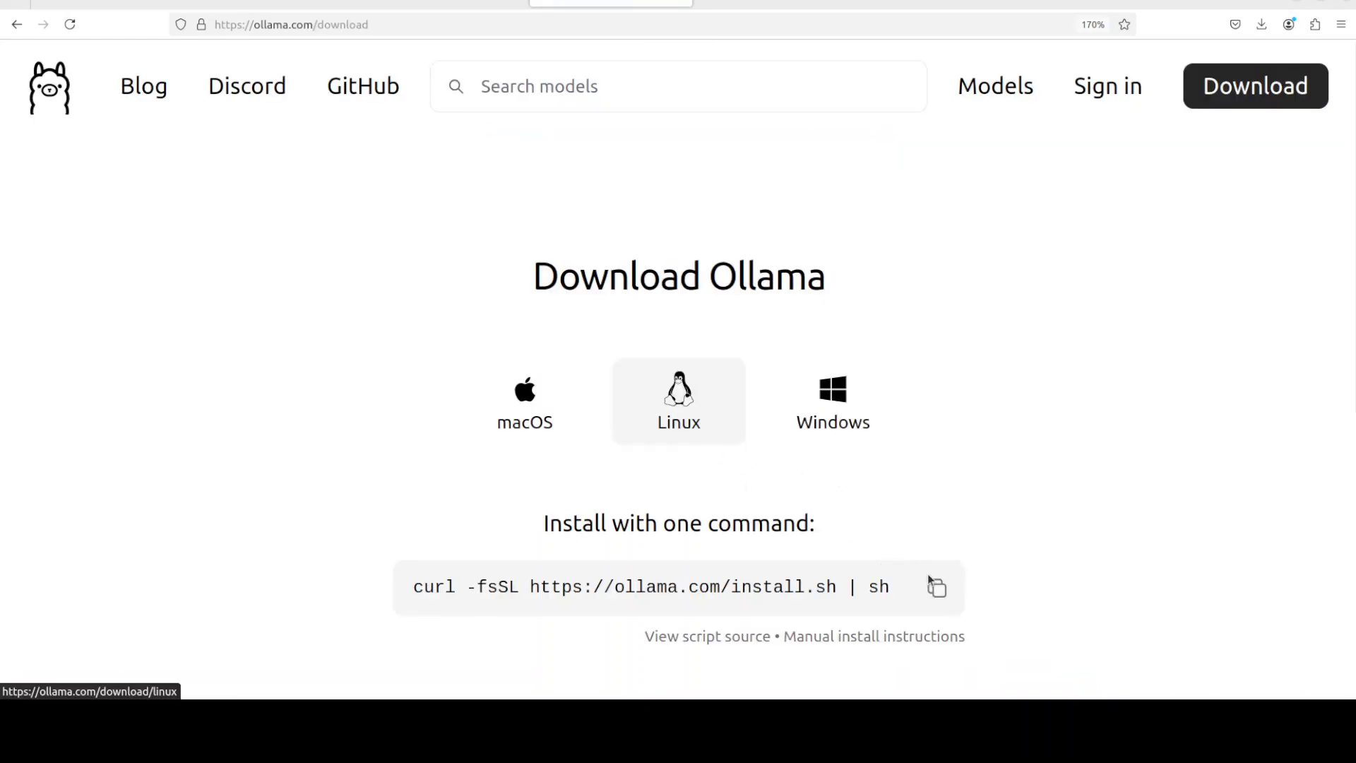
click(836, 429)
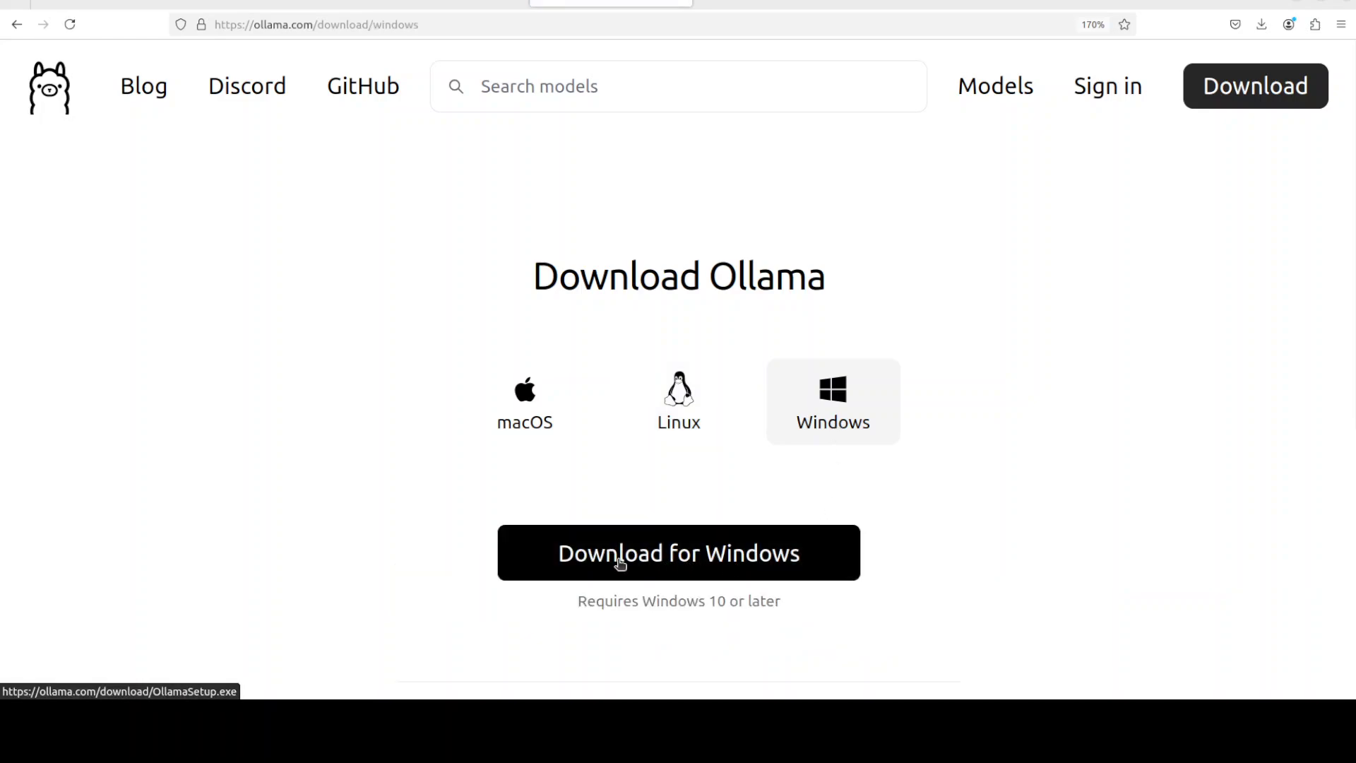
click(537, 404)
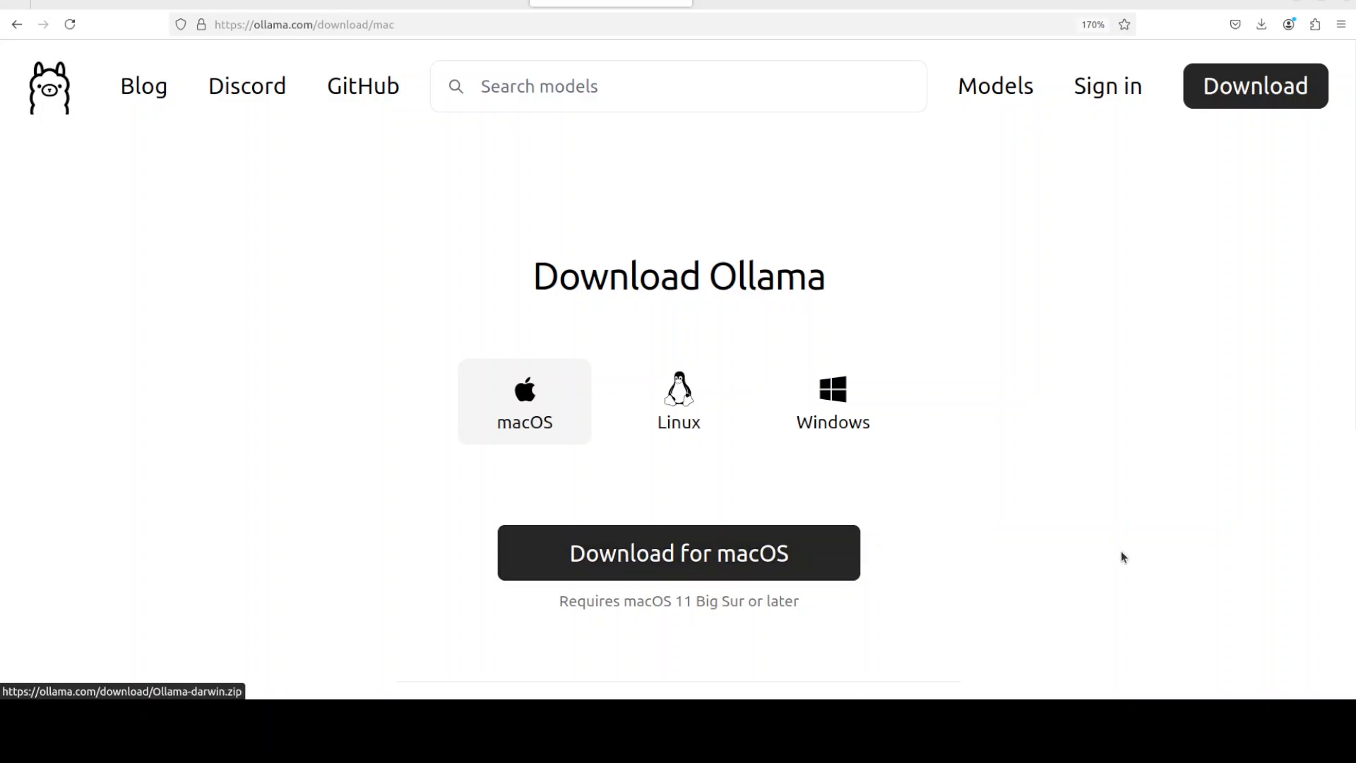
click(664, 409)
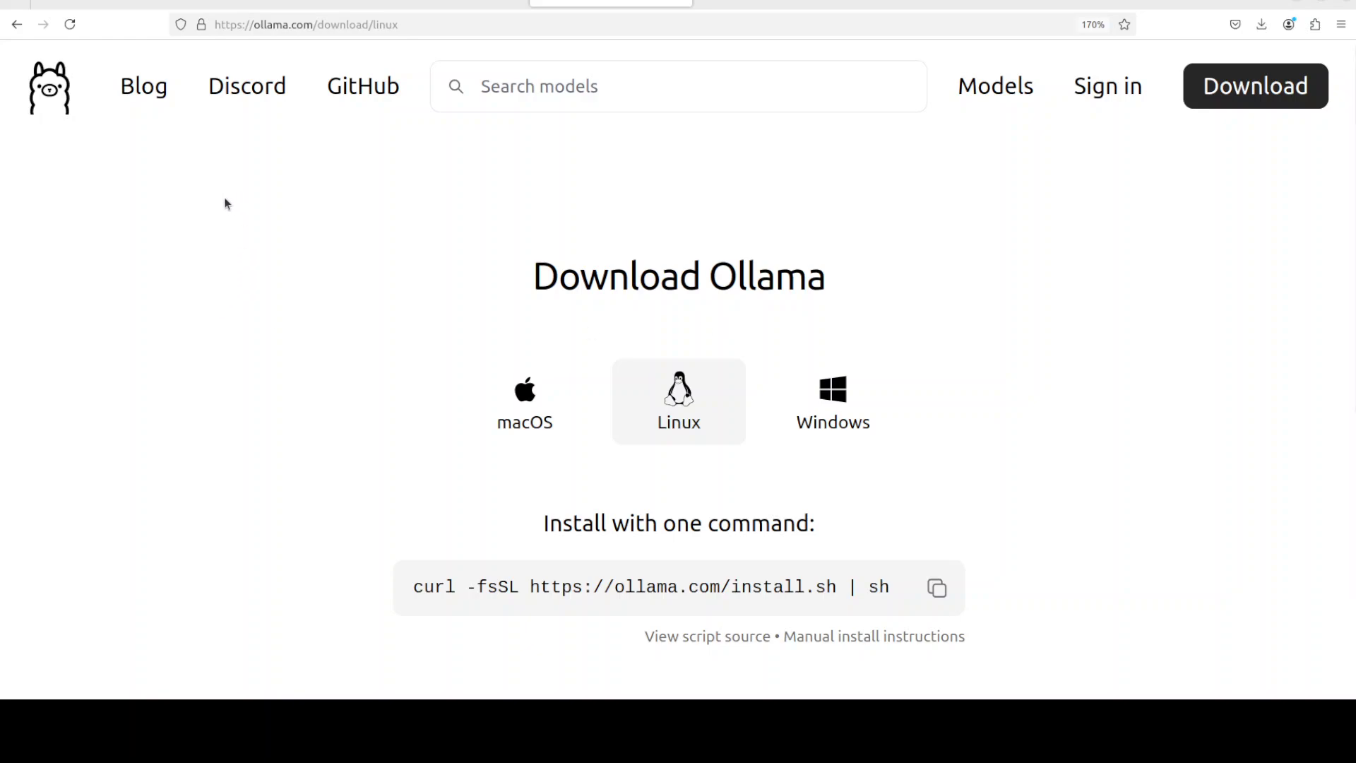
Step: Switch to the massedcompute.com tab to show its home page
click(117, 4)
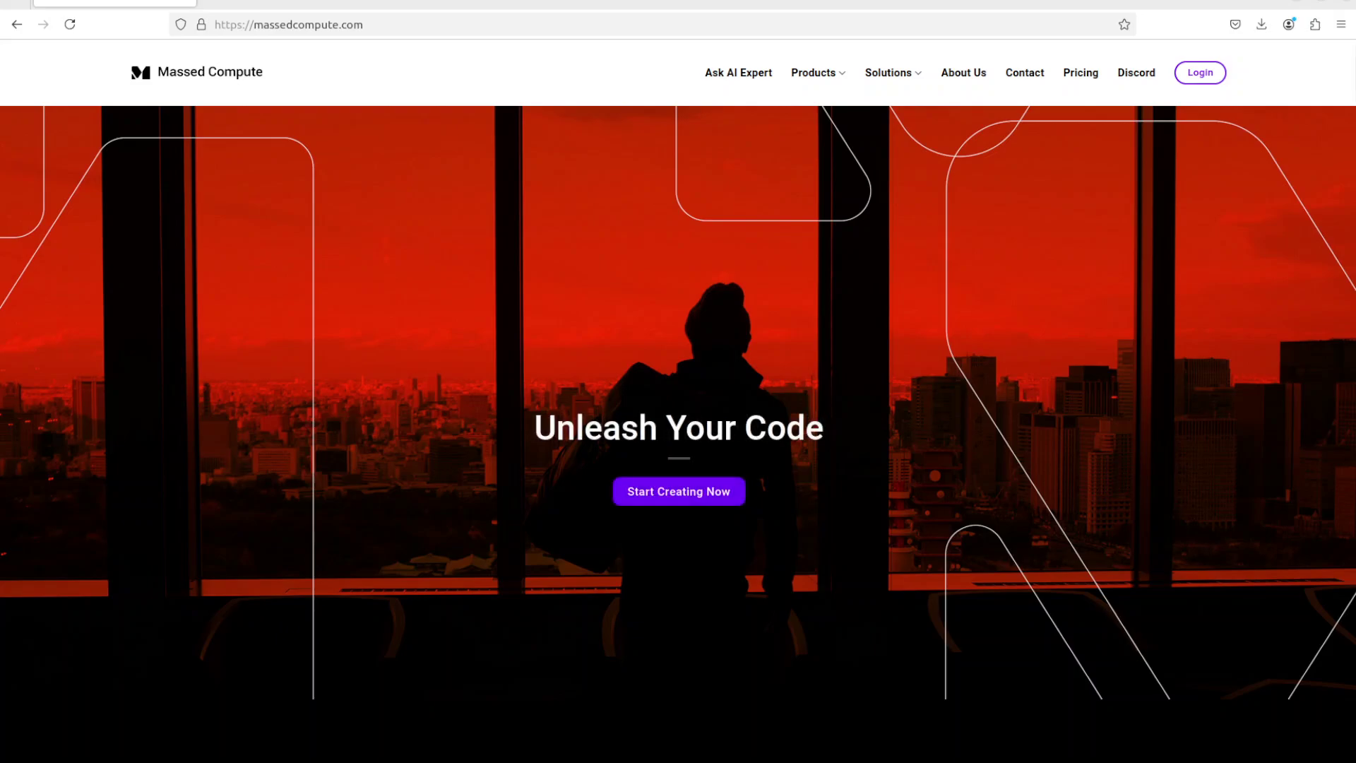
Step: Switch back to the Hugging Face Llama-3.3-70B-Instruct model card tab
click(445, 5)
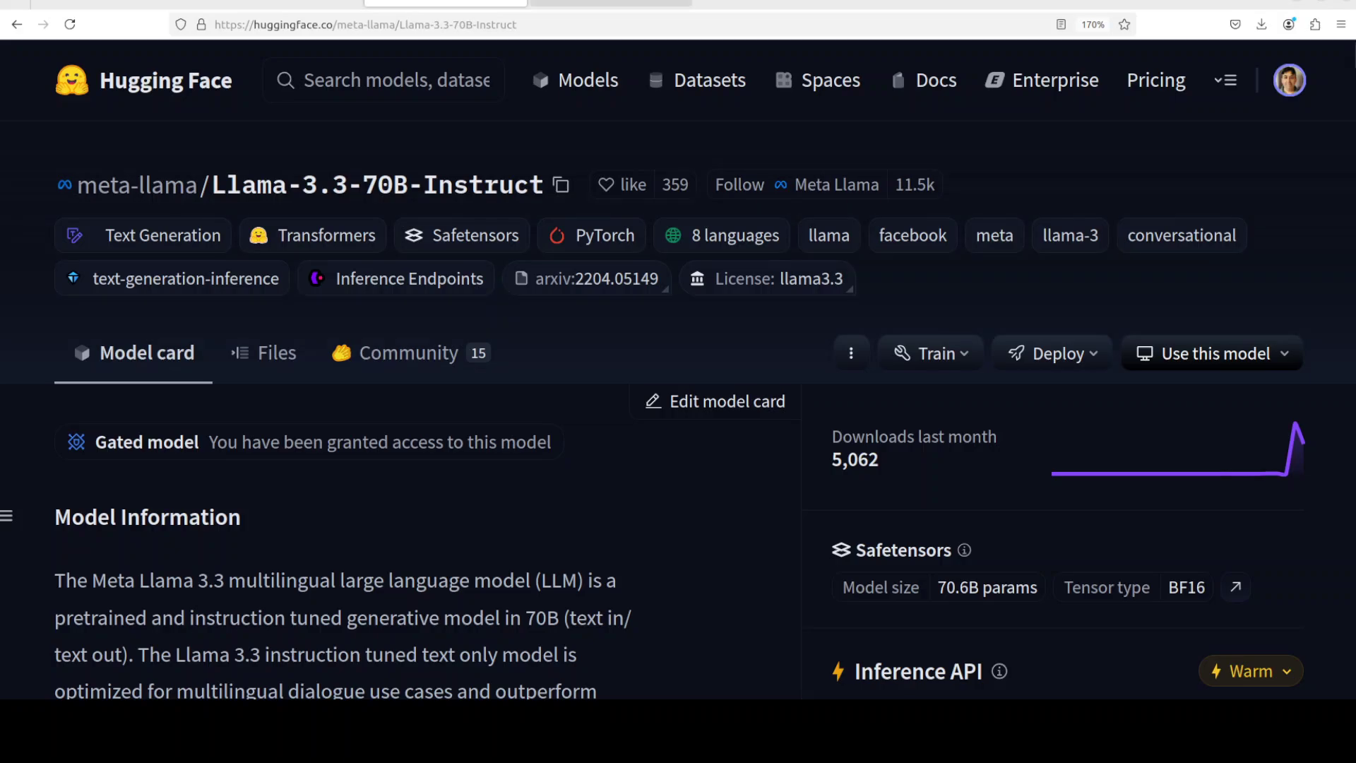
Step: Run nvidia-smi in the terminal to check the GPU status
mouse_move(611, 3)
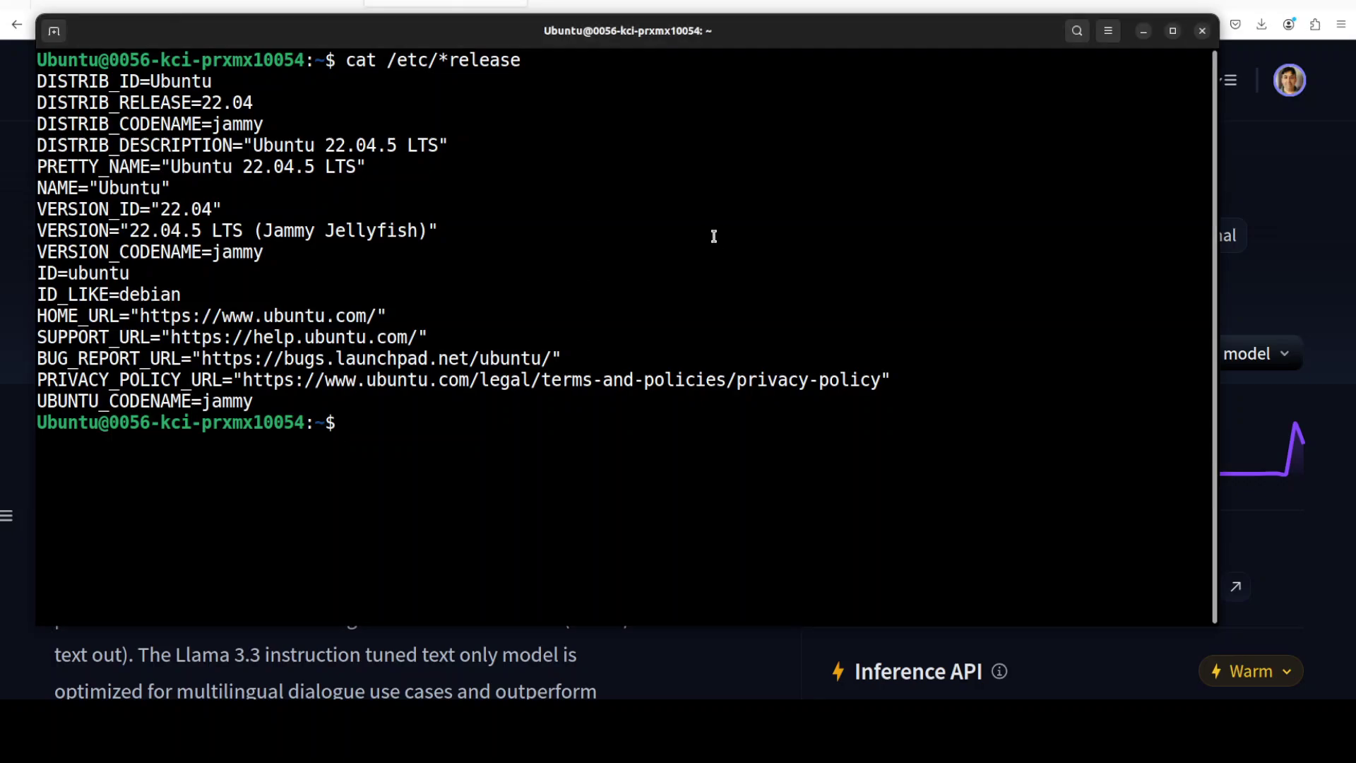
text(clear)
key(BackSpace)
key(BackSpace)
key(BackSpace)
key(BackSpace)
key(BackSpace)
text(nvidia-smi)
key(Return)
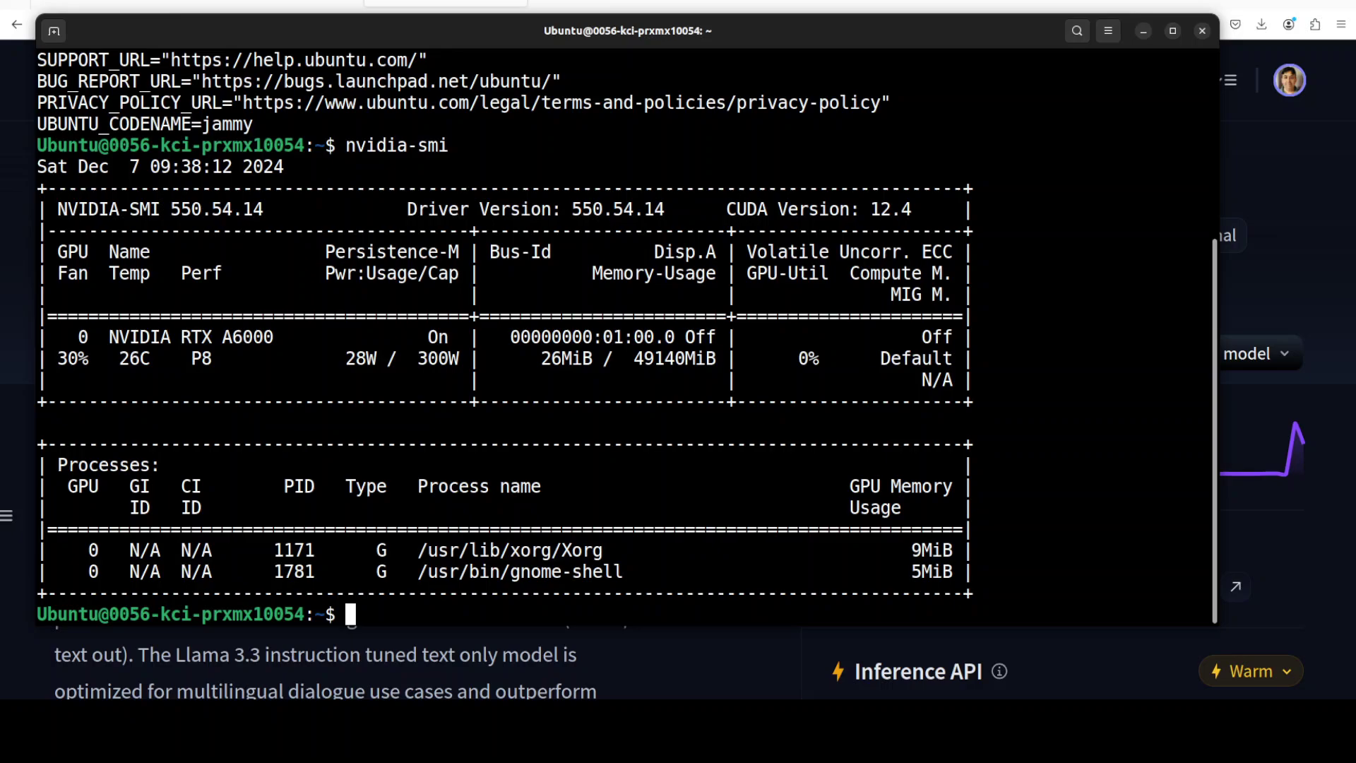
Step: Clear the screen, run 'ollama list' for installed models, then return to the Linux download page
text(clear)
key(Return)
text(ollama list)
key(Return)
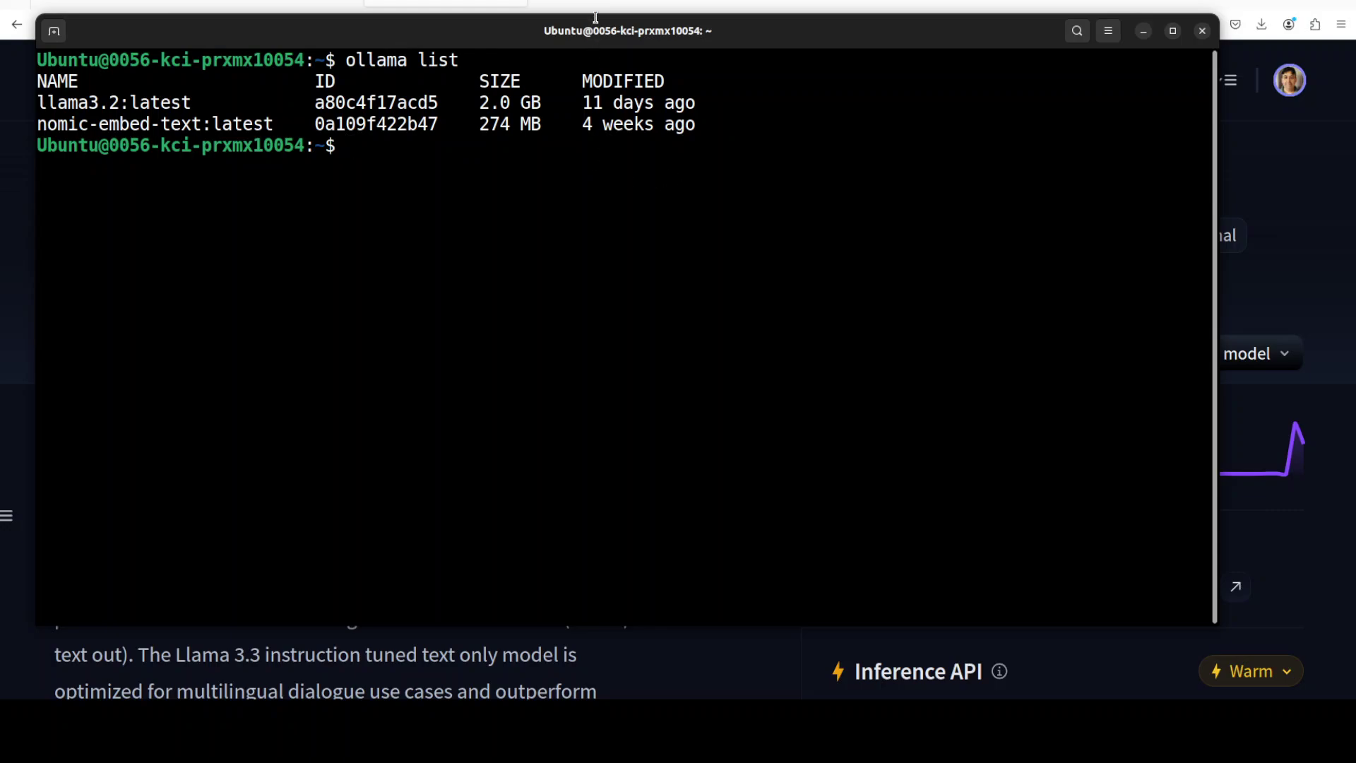
click(597, 3)
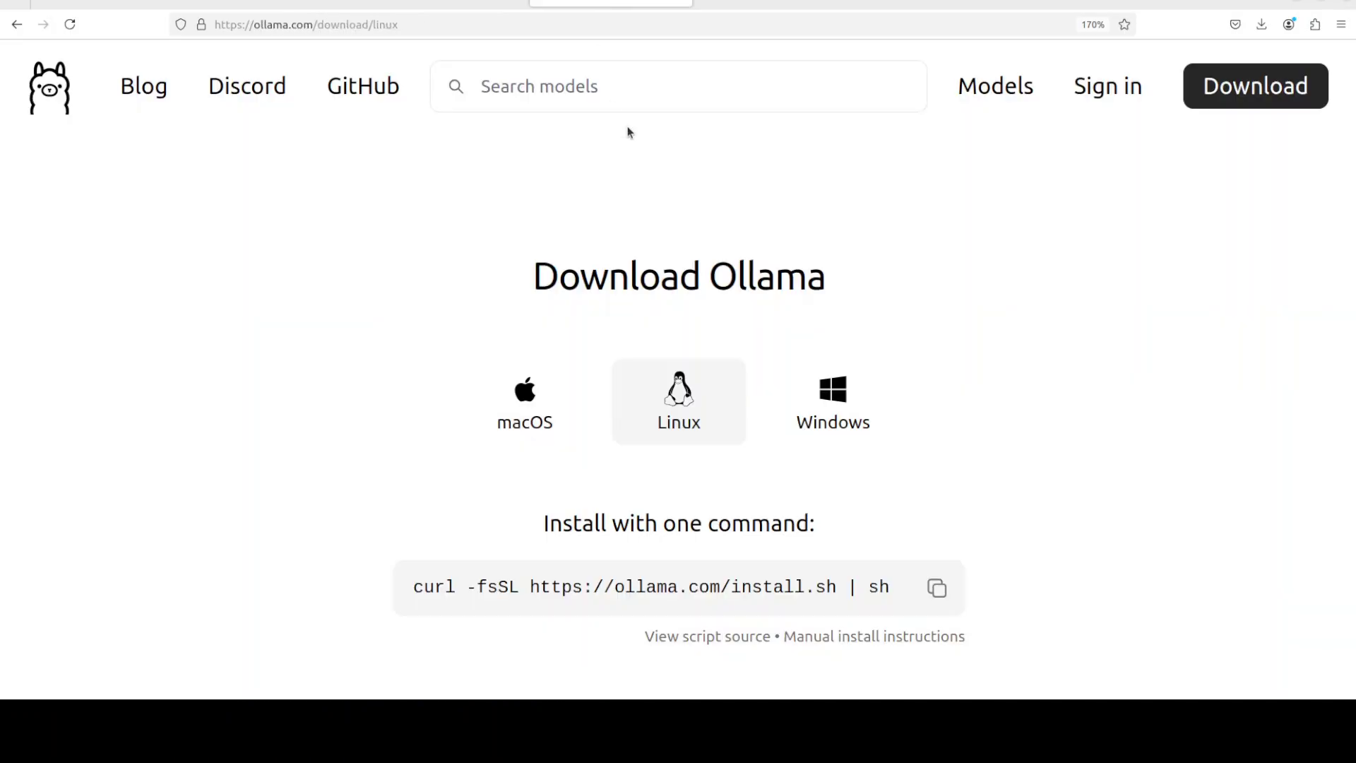
Step: Open Ollama's model list, pick llama3.3, and scroll to its 70b tag at 43GB, Q4_K_M
click(582, 87)
click(1015, 88)
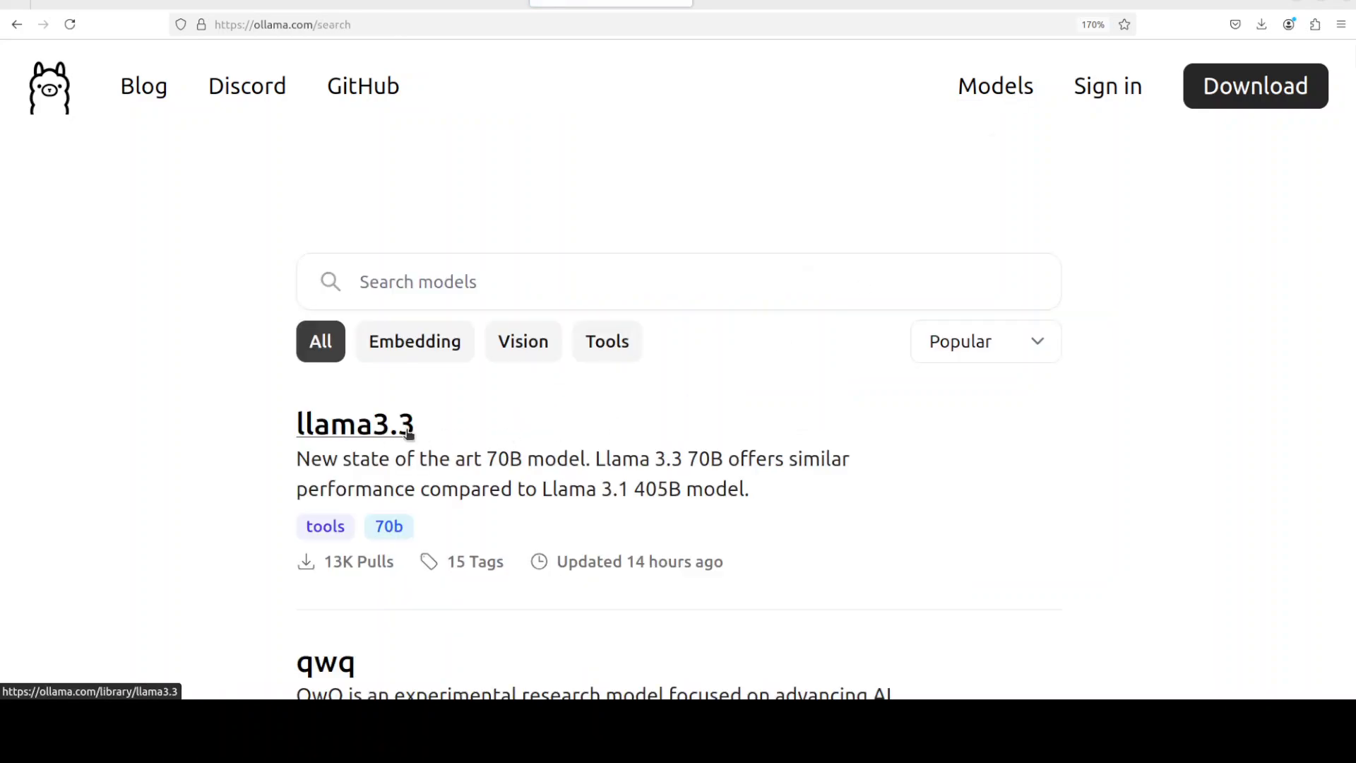
click(366, 430)
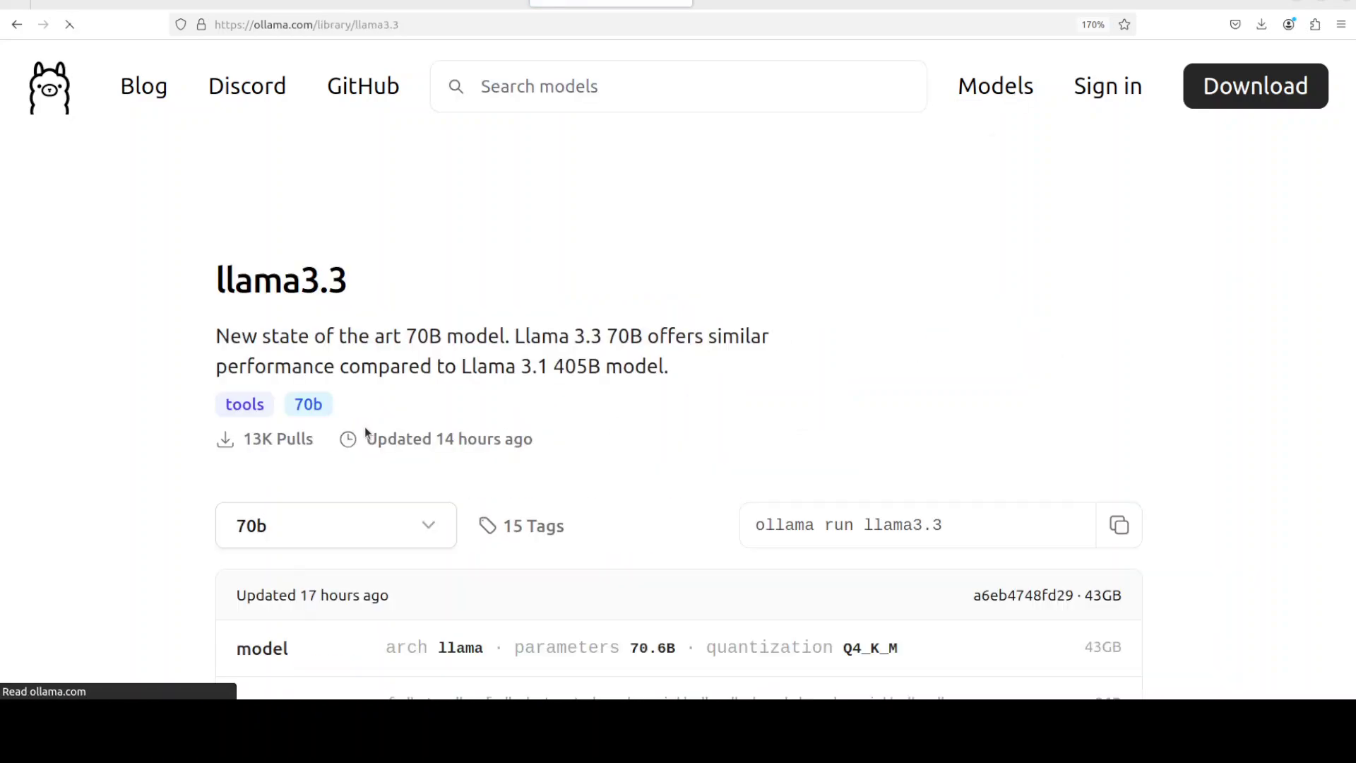
scroll(667, 366, down, 3)
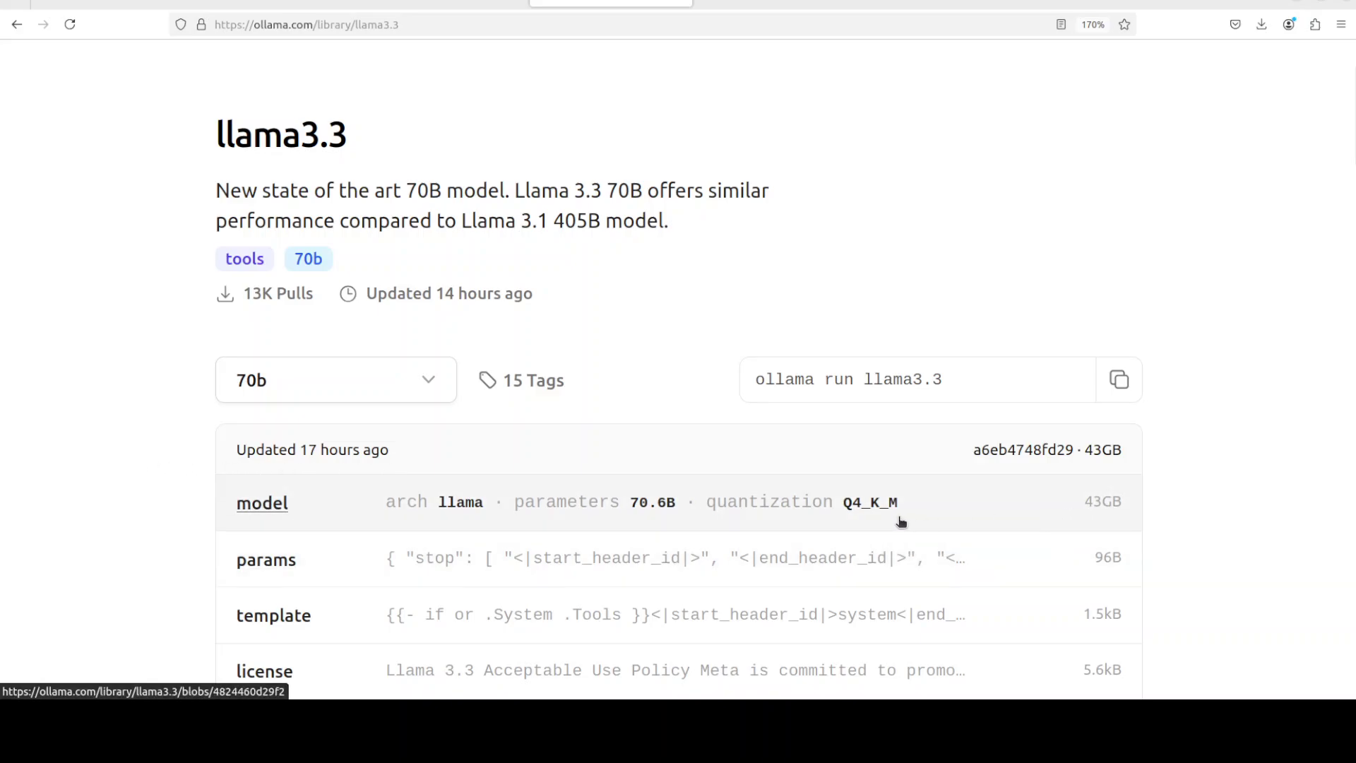
scroll(1037, 509, down, 2)
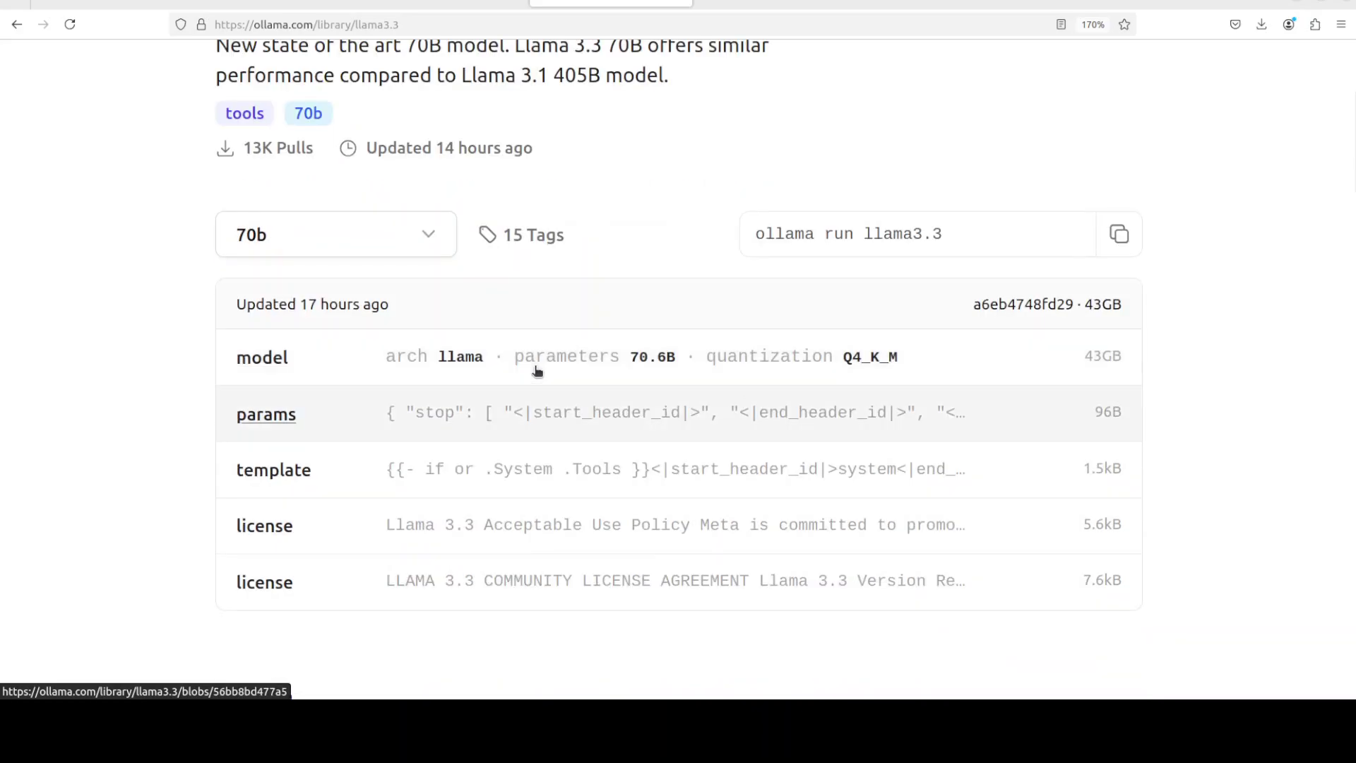
Step: Open the 'View all' tags page for llama3.3 and scroll through its 15 tags
click(424, 234)
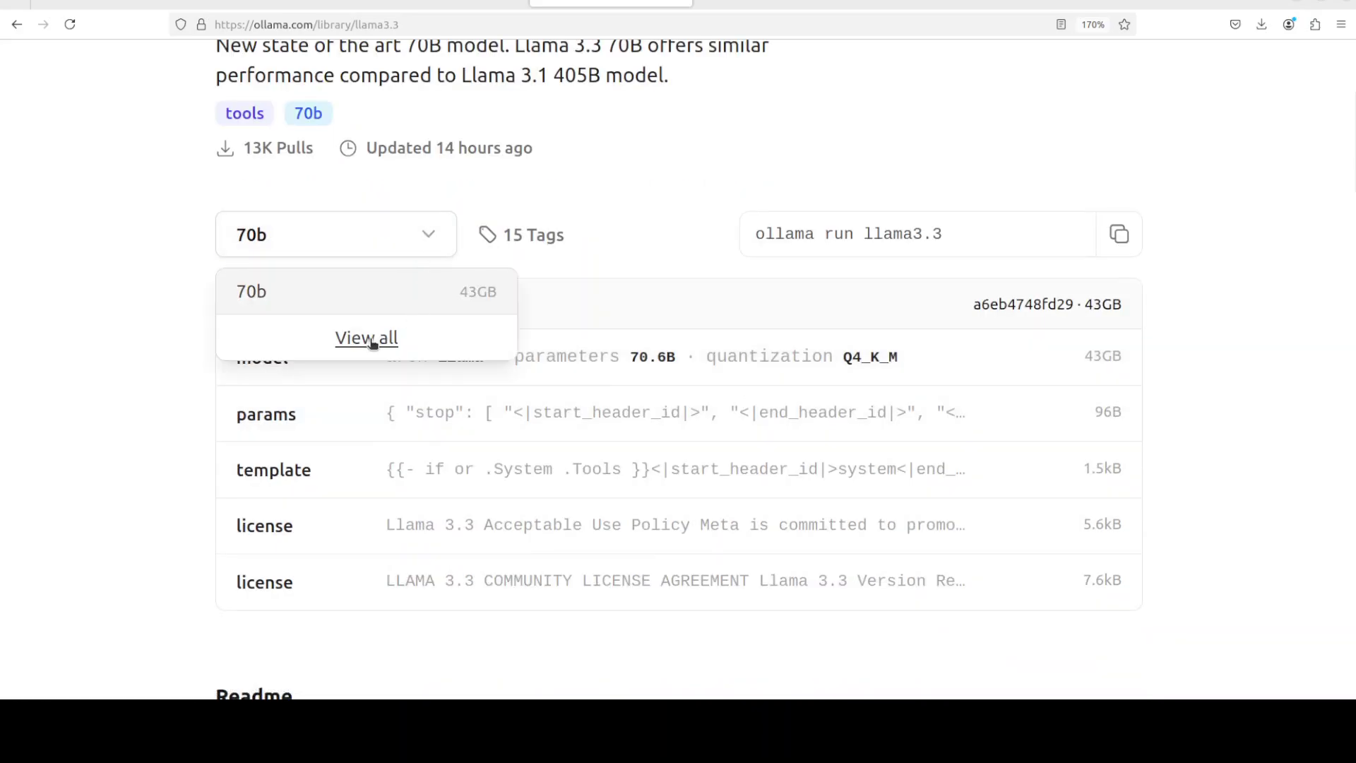
click(368, 337)
scroll(496, 431, down, 7)
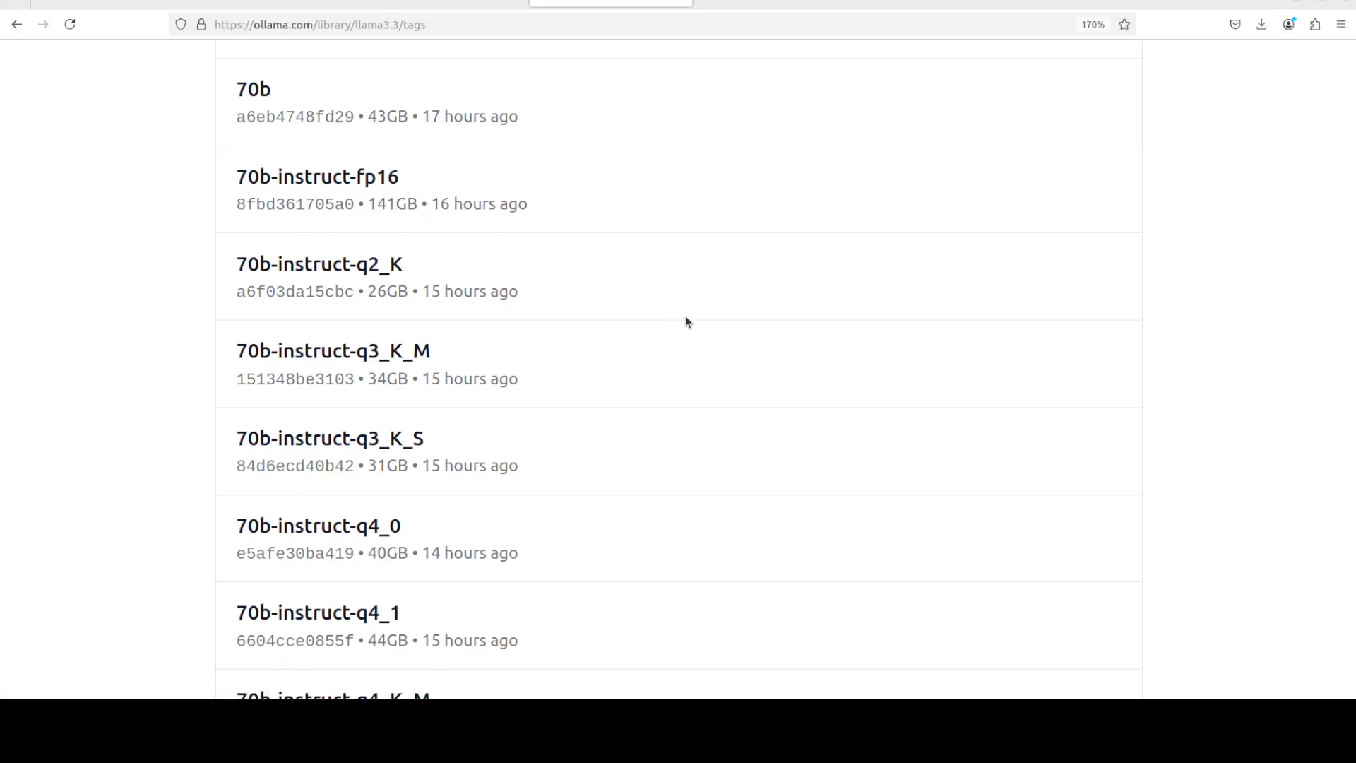
scroll(685, 318, down, 4)
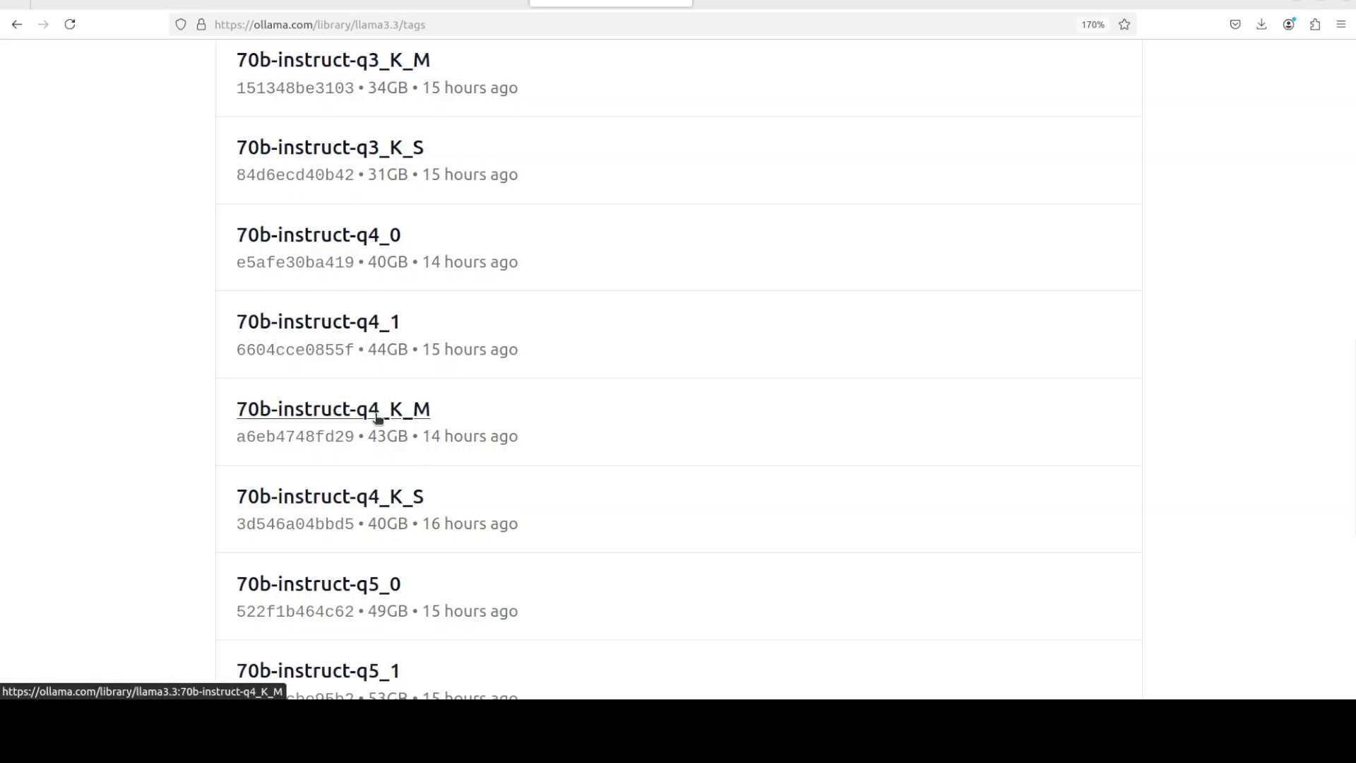
scroll(668, 449, up, 13)
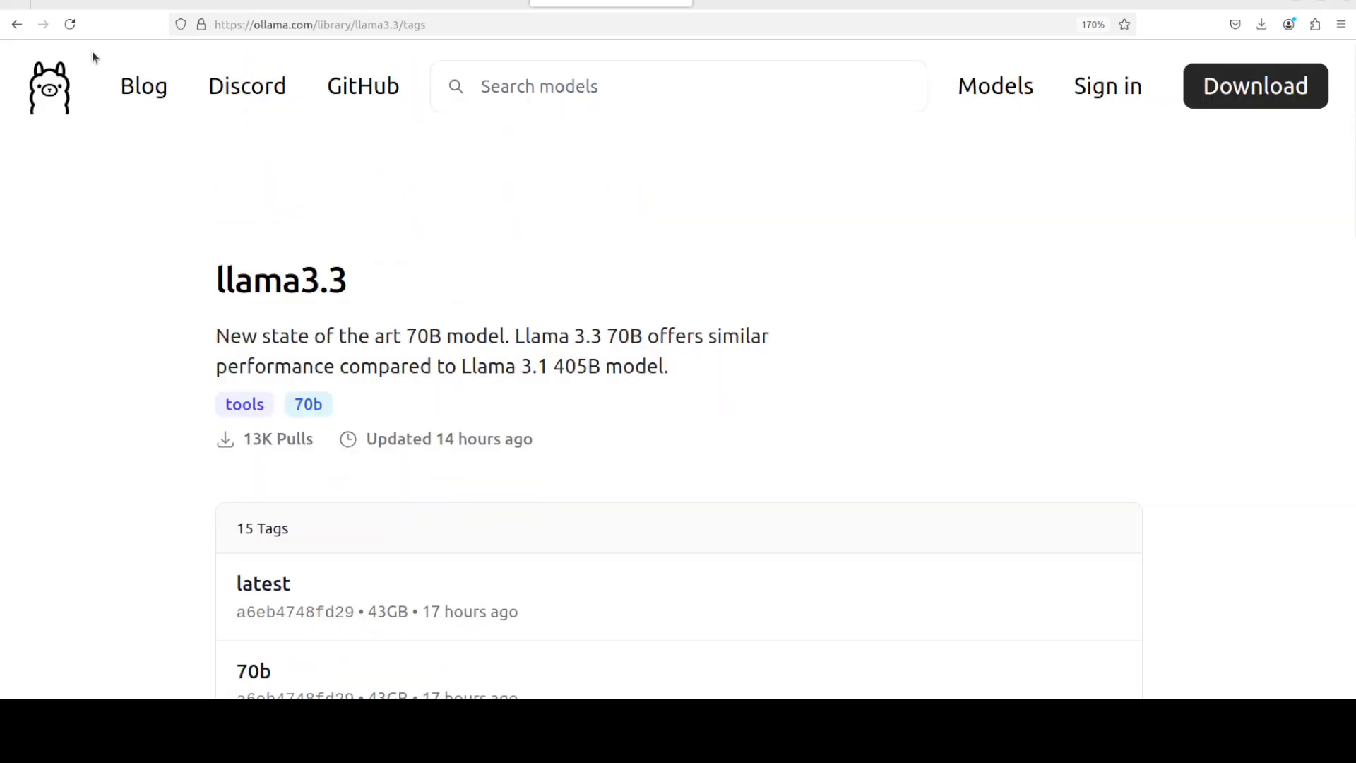
Step: Paste 'ollama run llama3.3' into the terminal and delete the word 'run'
click(17, 24)
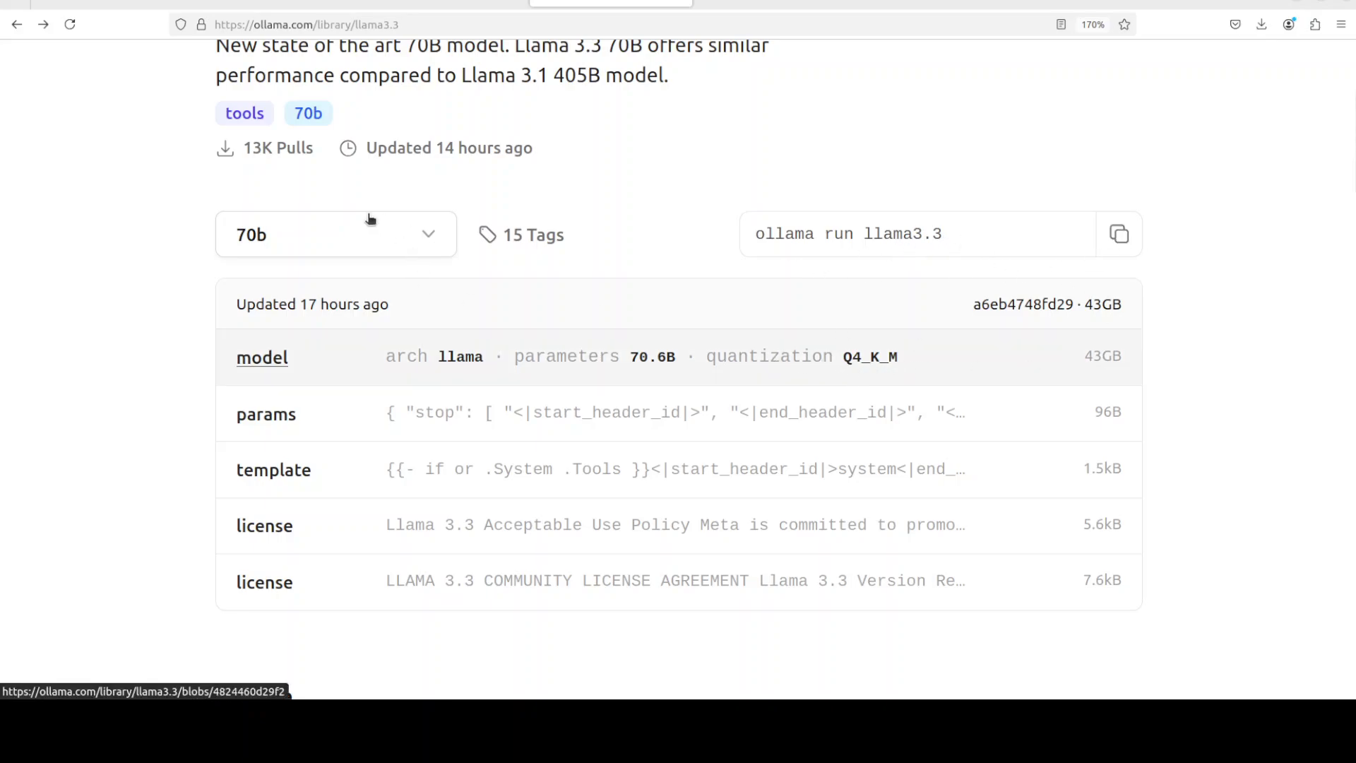
click(3, 149)
right_click(448, 188)
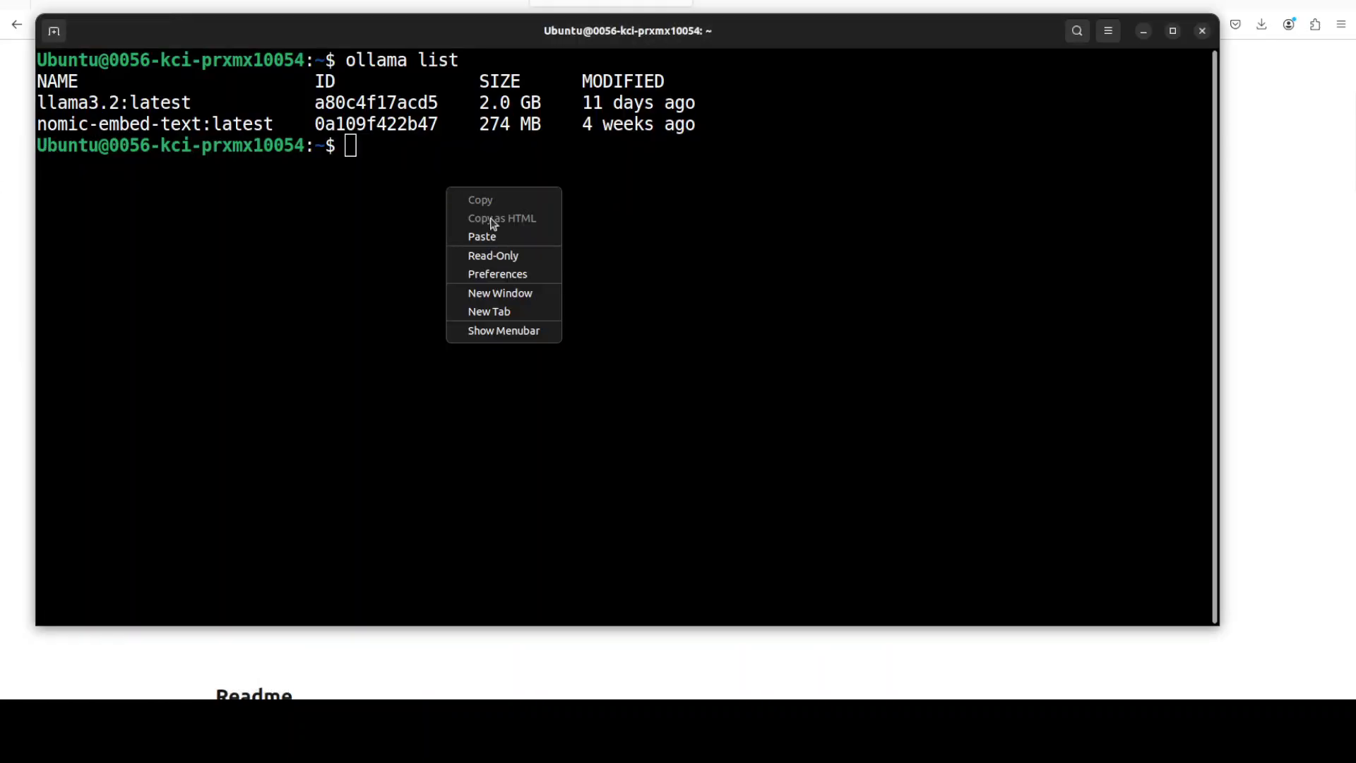
click(510, 236)
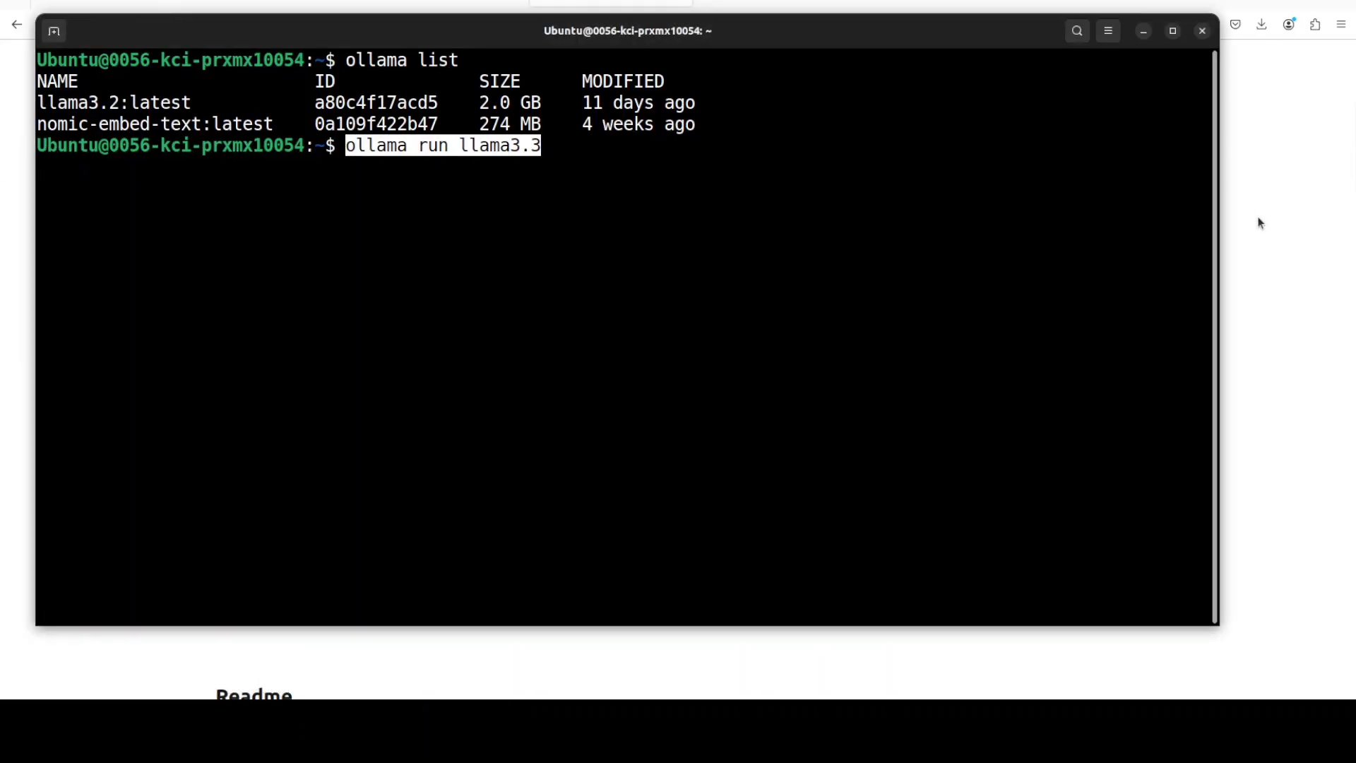
key(Left)
key(Left)
key(Left)
key(Left)
key(Left)
key(Left)
key(Left)
key(Left)
key(Left)
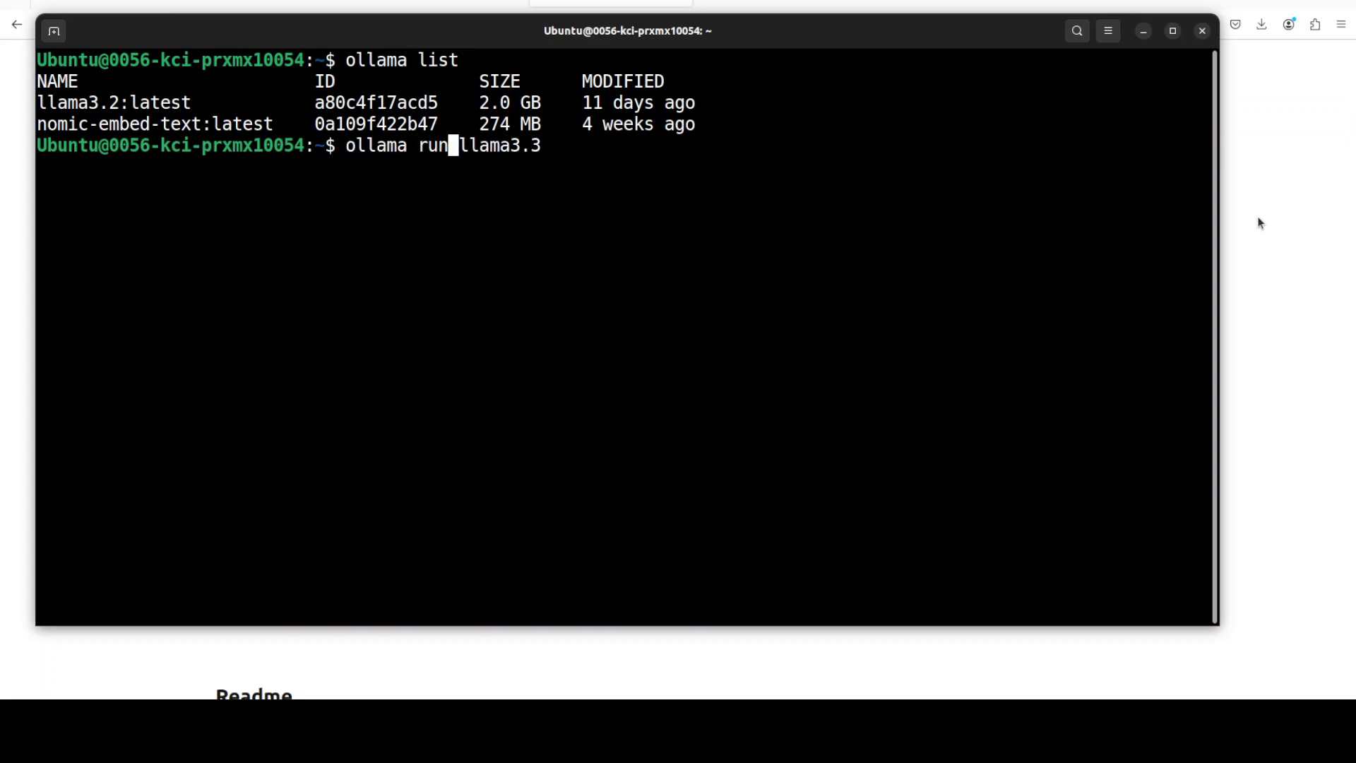
key(BackSpace)
key(BackSpace)
key(BackSpace)
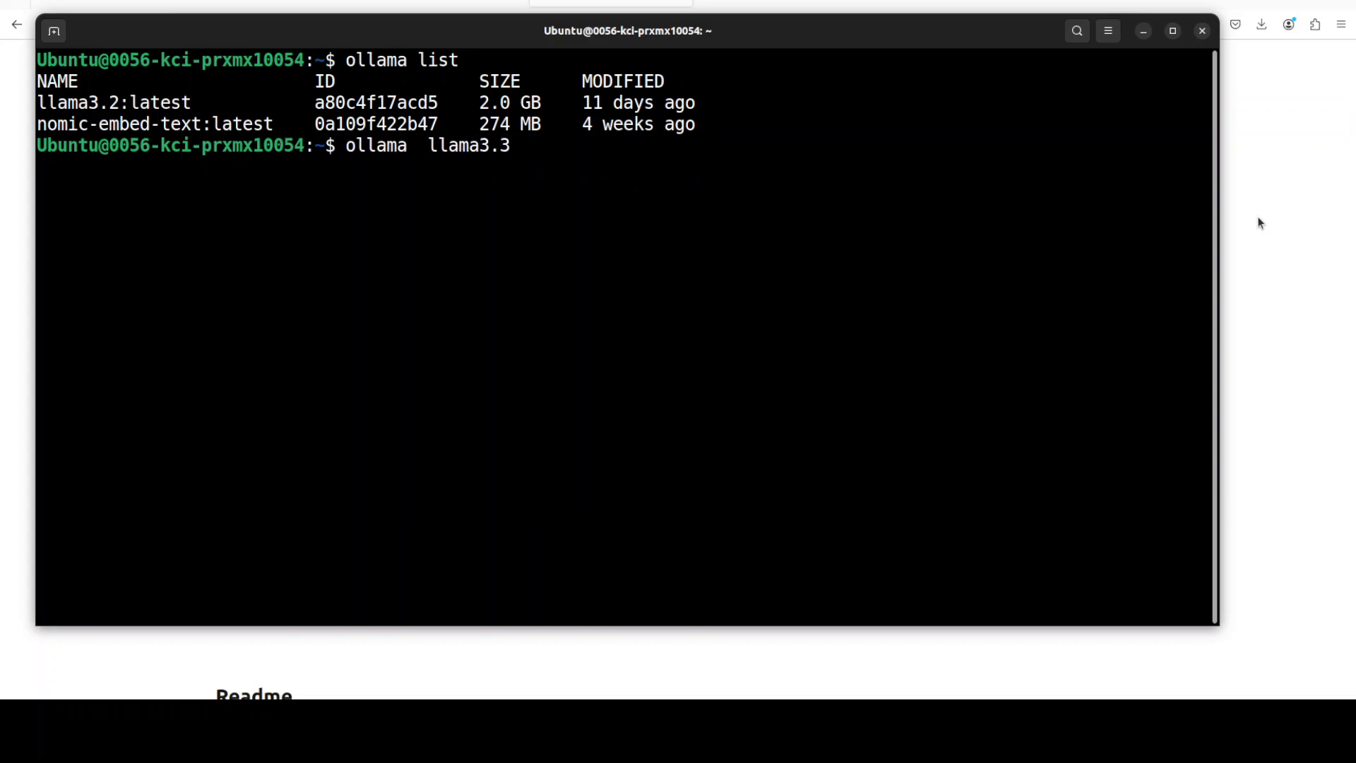
Step: Run 'ollama pull llama3.3', then 'ollama list' to confirm llama3.3:latest at 42 GB
text(pull)
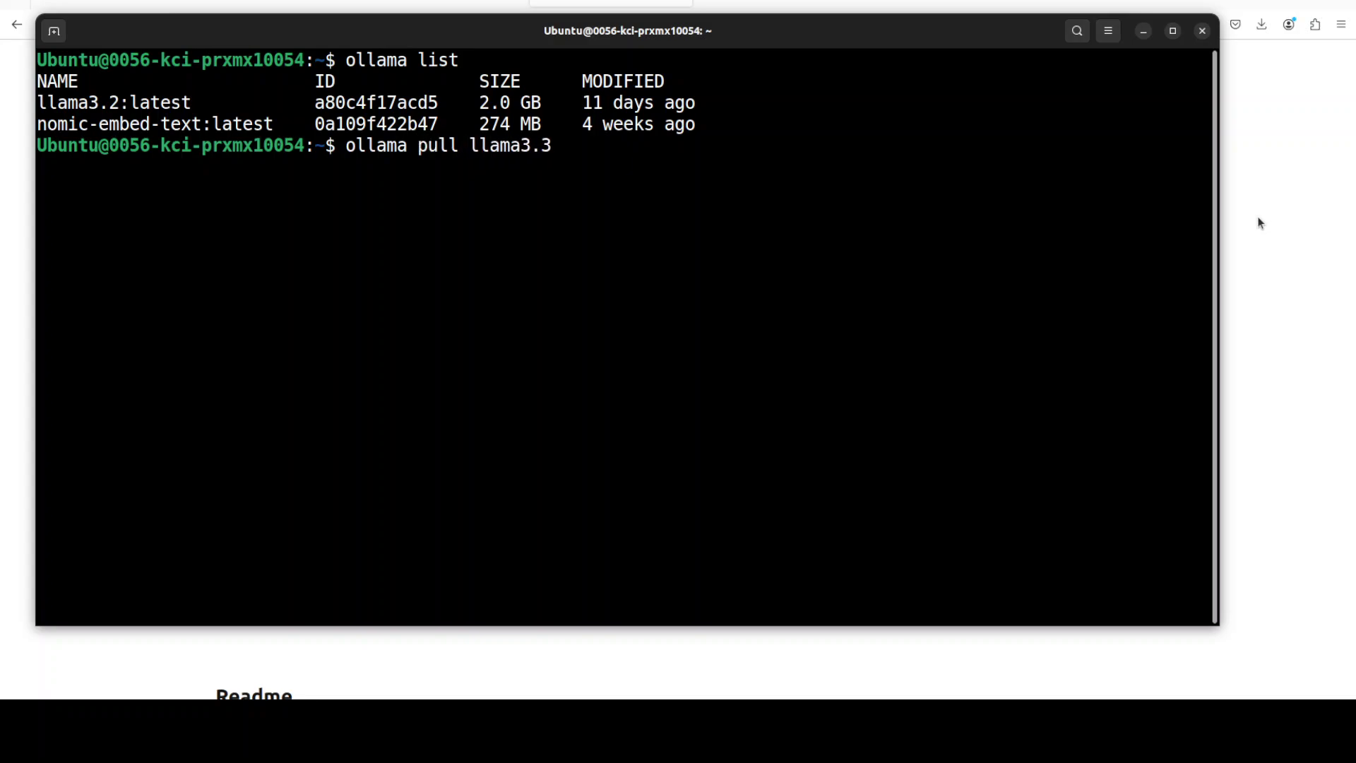
key(Return)
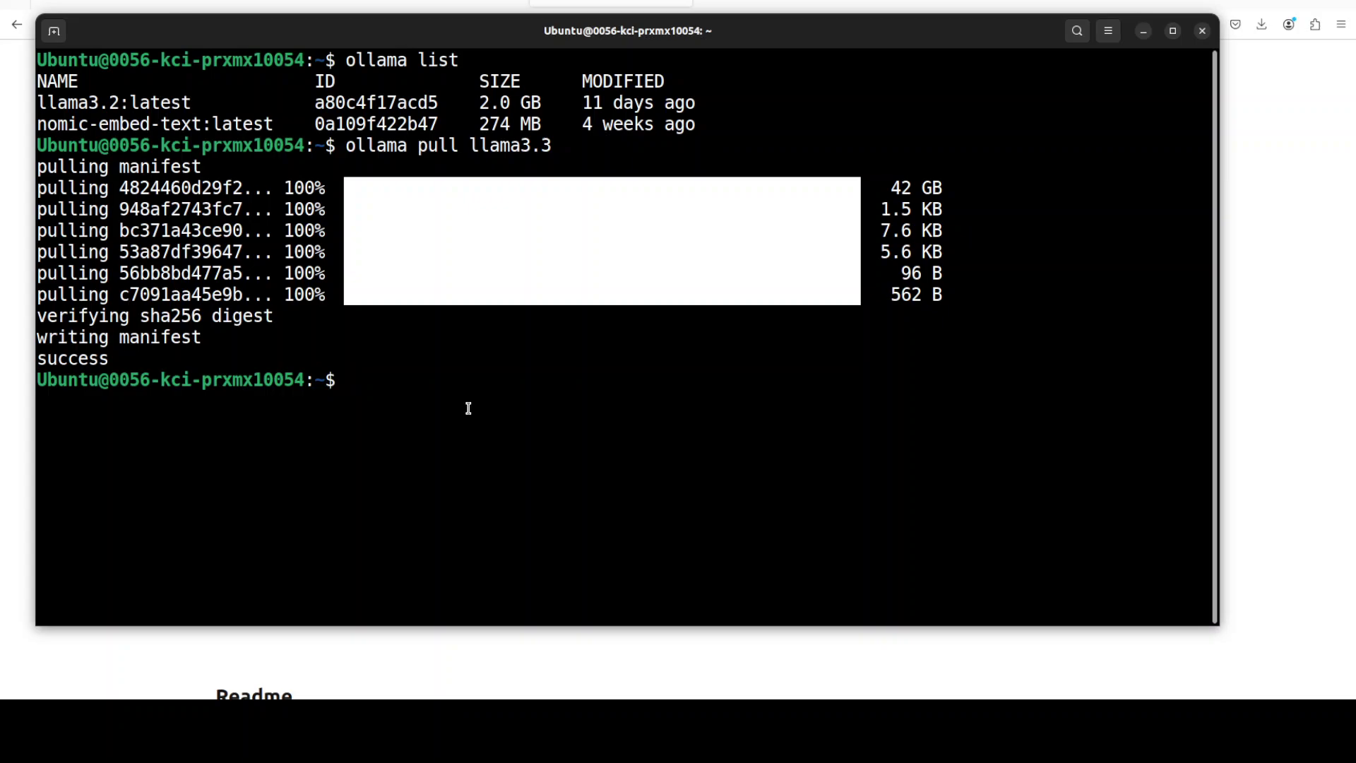
text(ollama list)
key(Return)
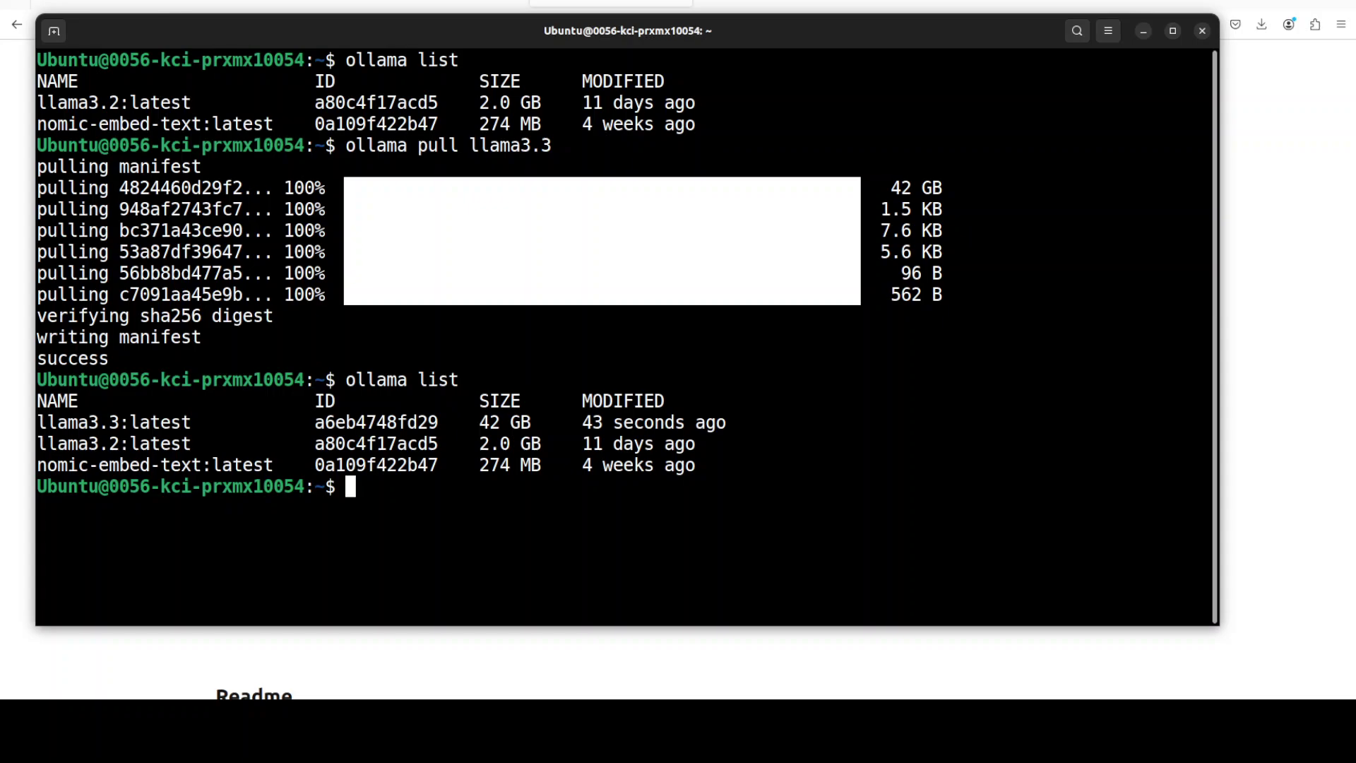
Step: Clear the terminal and paste 'conda activate openwebui' and 'open-webui serve' to launch Open WebUI on port 8080
text(clear)
key(Return)
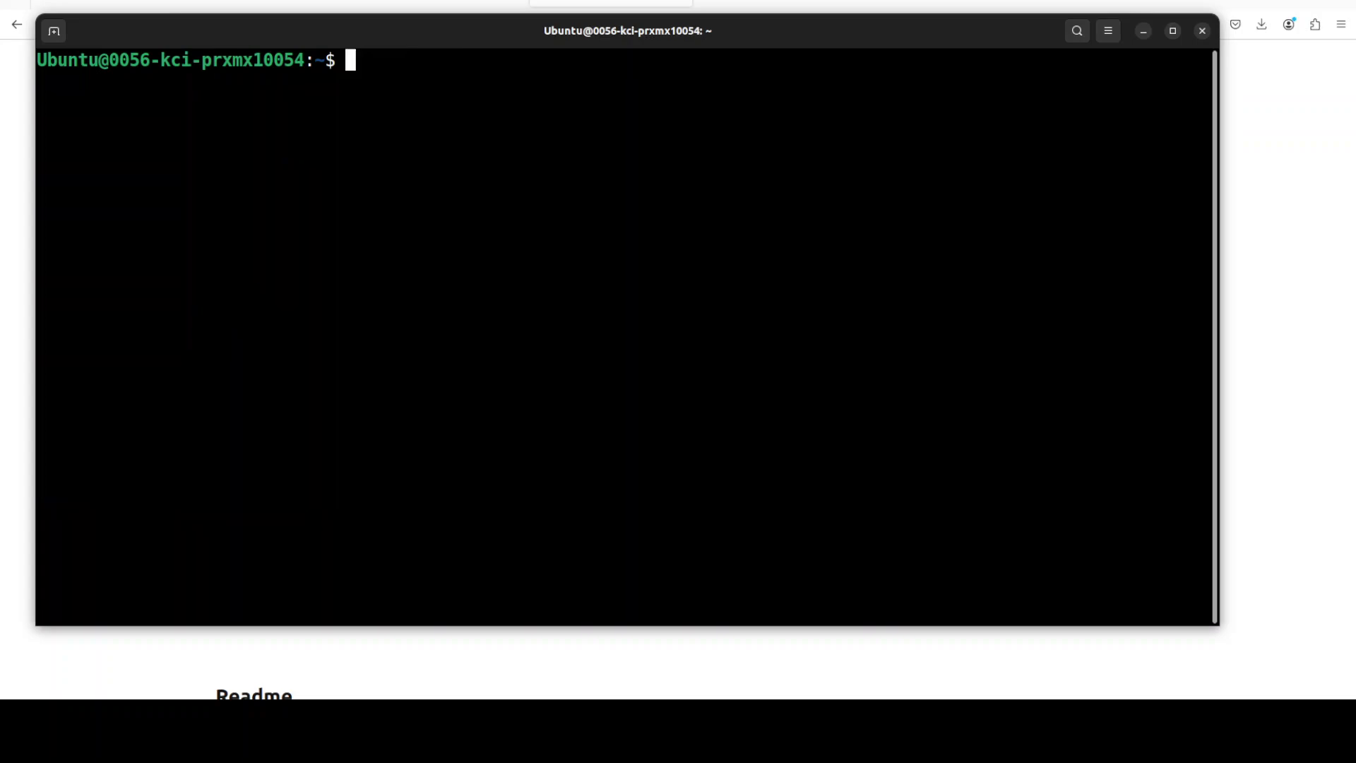
right_click(371, 108)
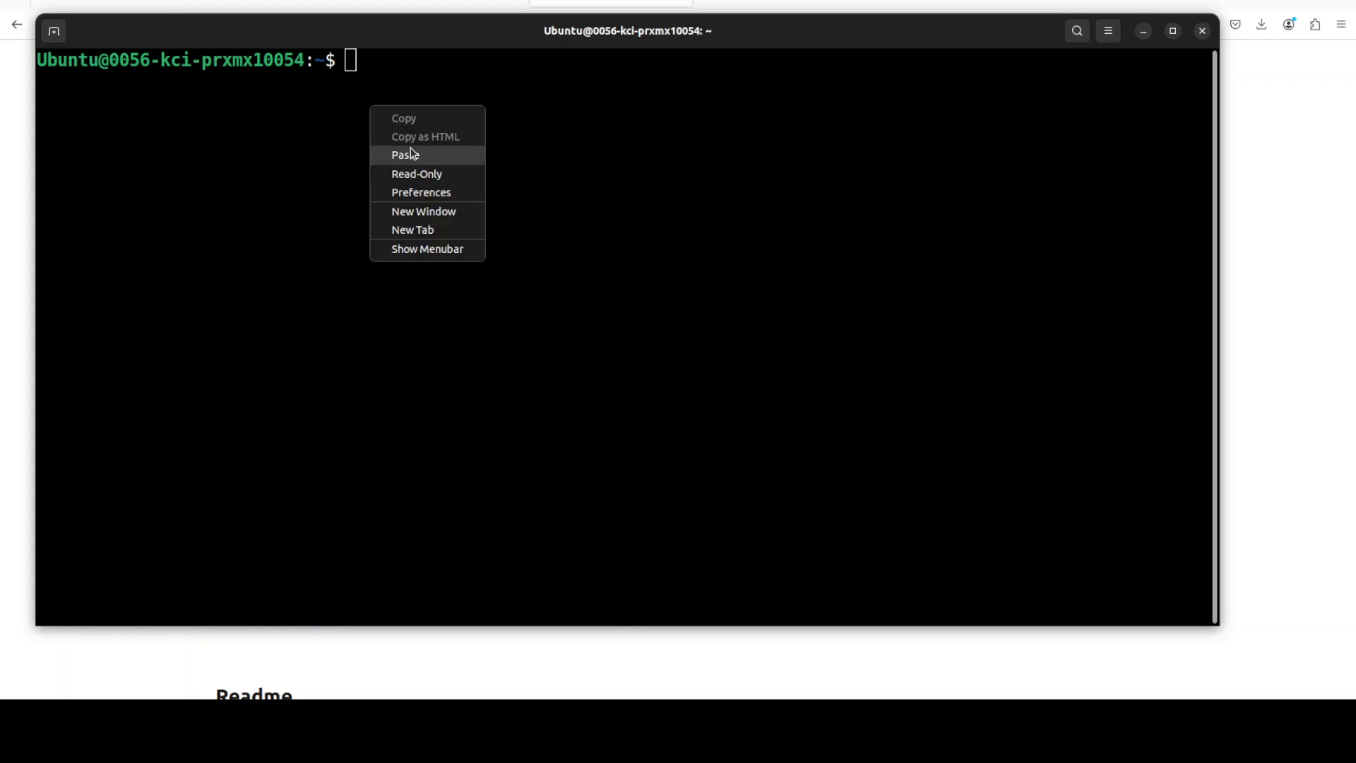
key(Return)
key(Return)
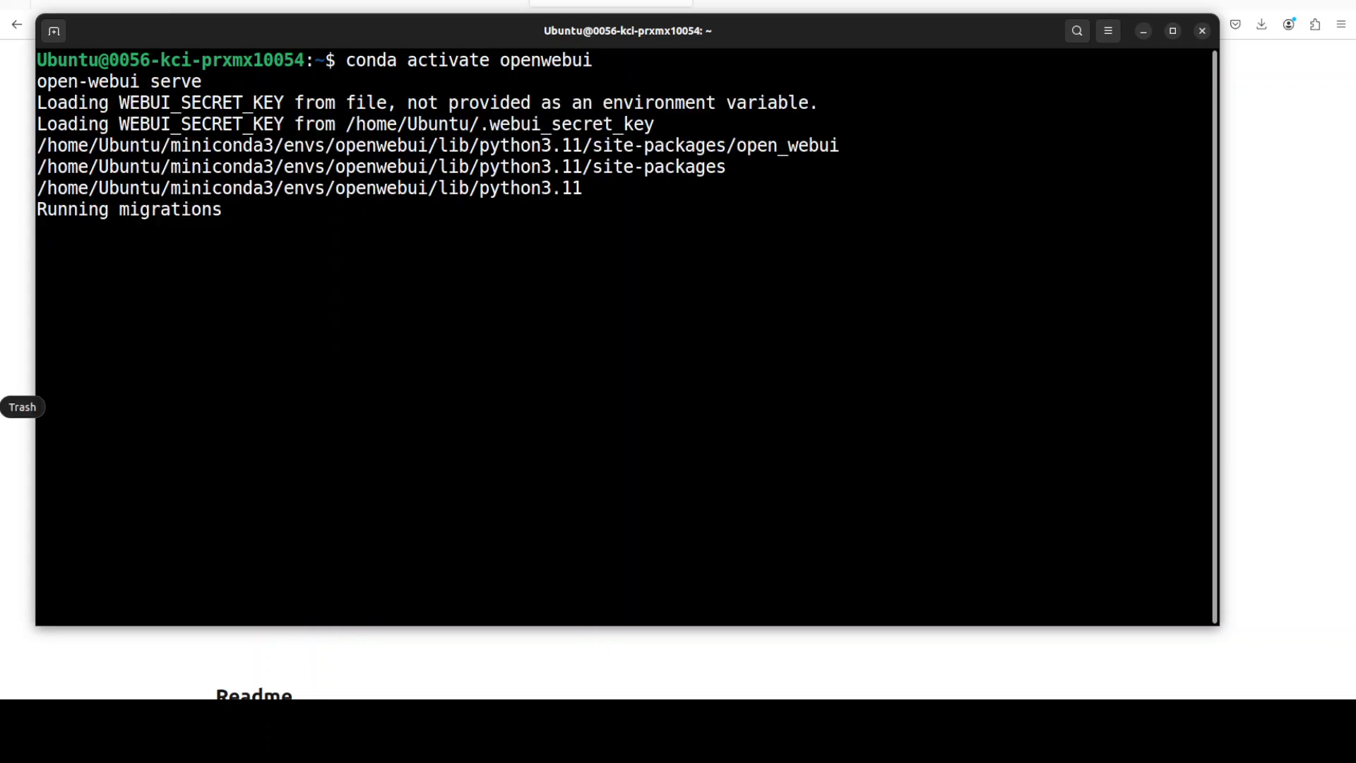
click(282, 3)
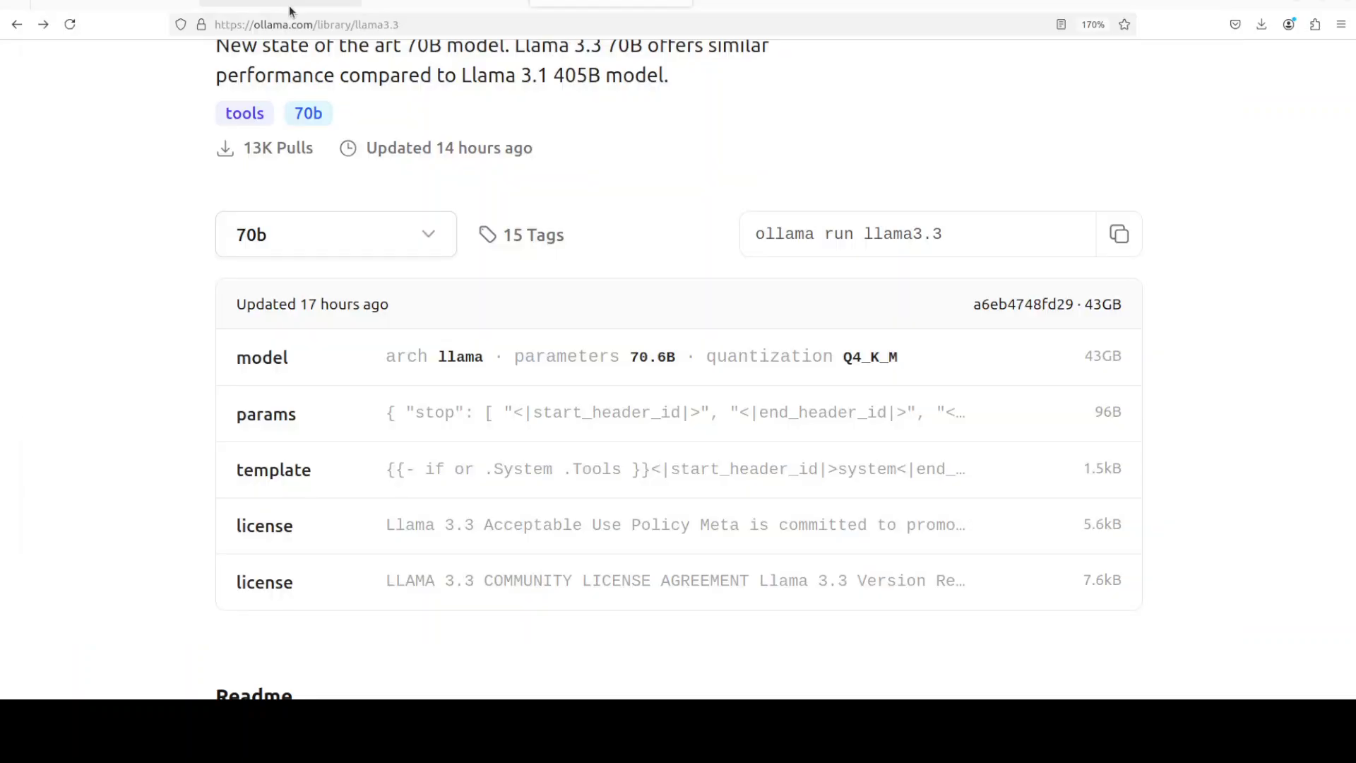
click(283, 4)
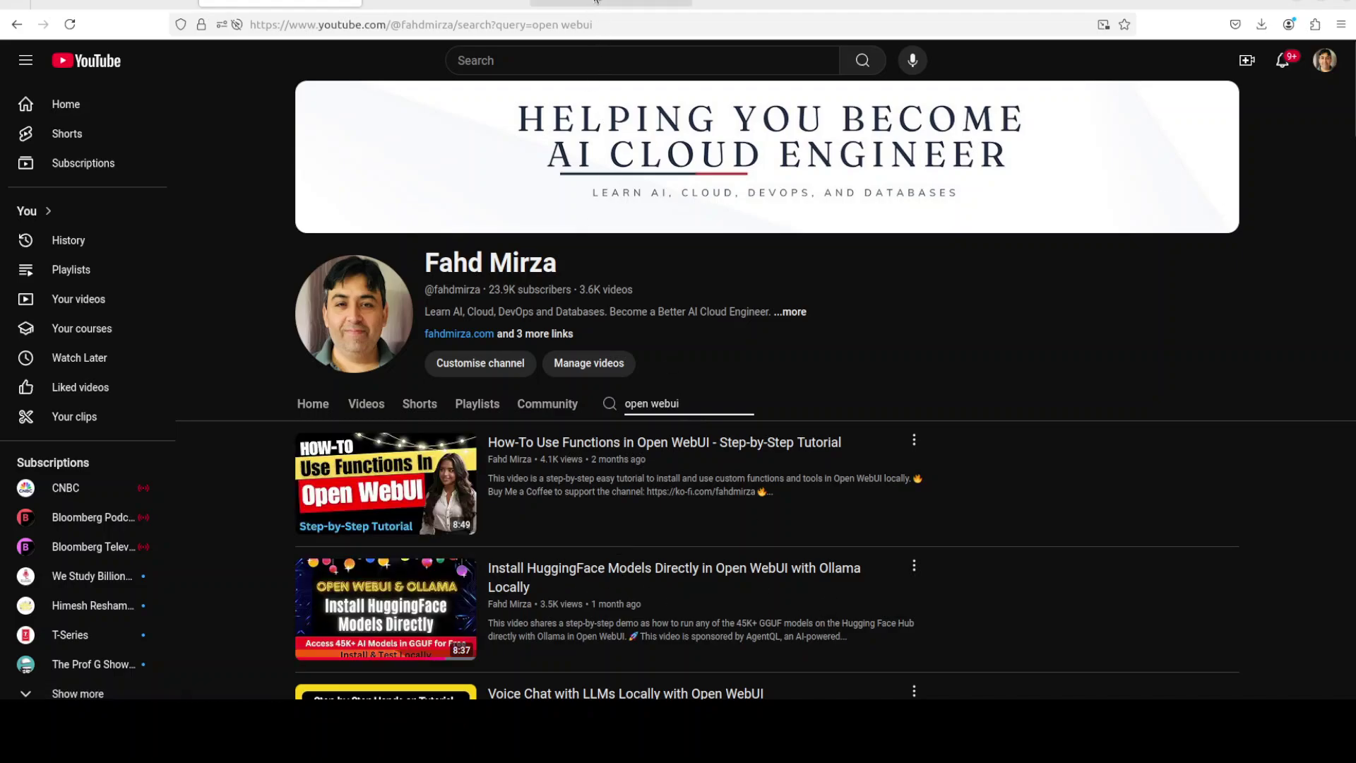
click(132, 3)
click(22, 154)
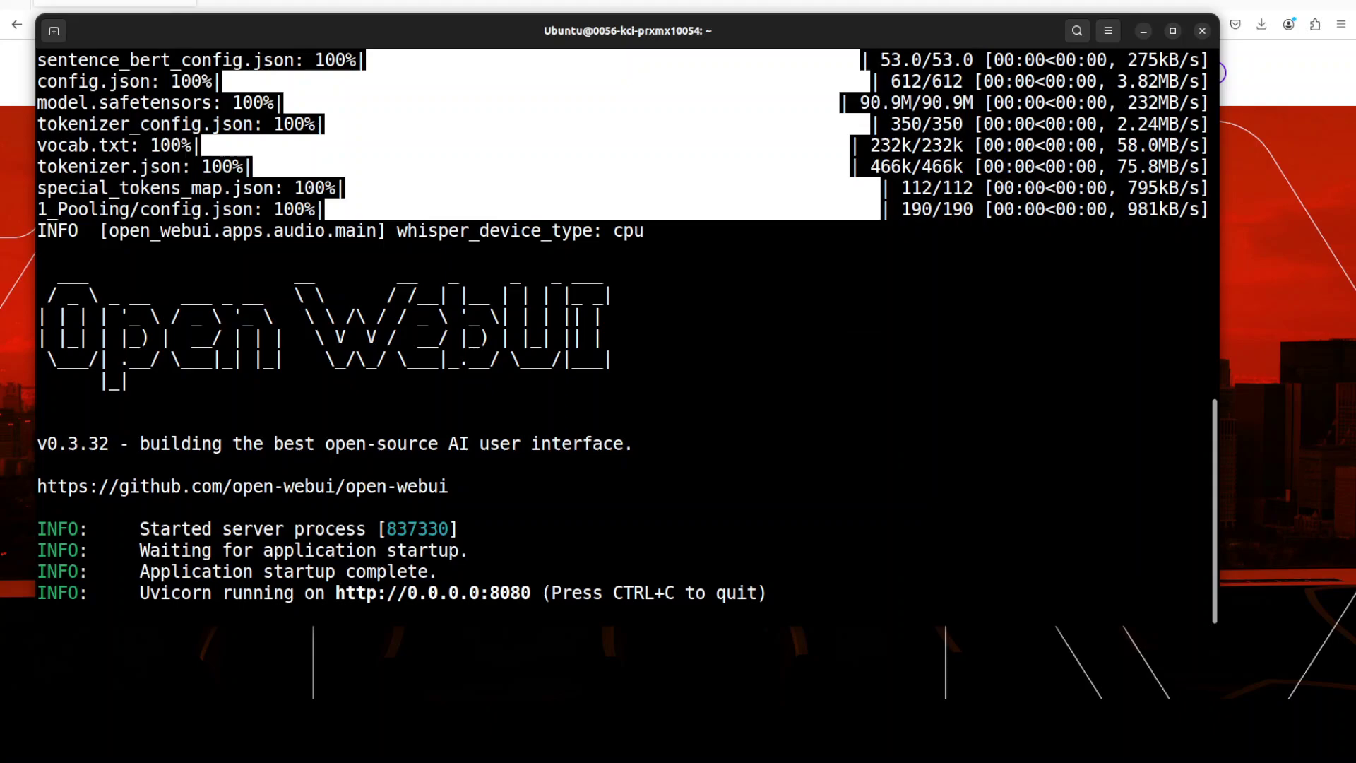
Step: Start a new chat in a fresh localhost:8080 tab with llama3.3:latest and send 'What is happiness'
click(708, 3)
double_click(708, 2)
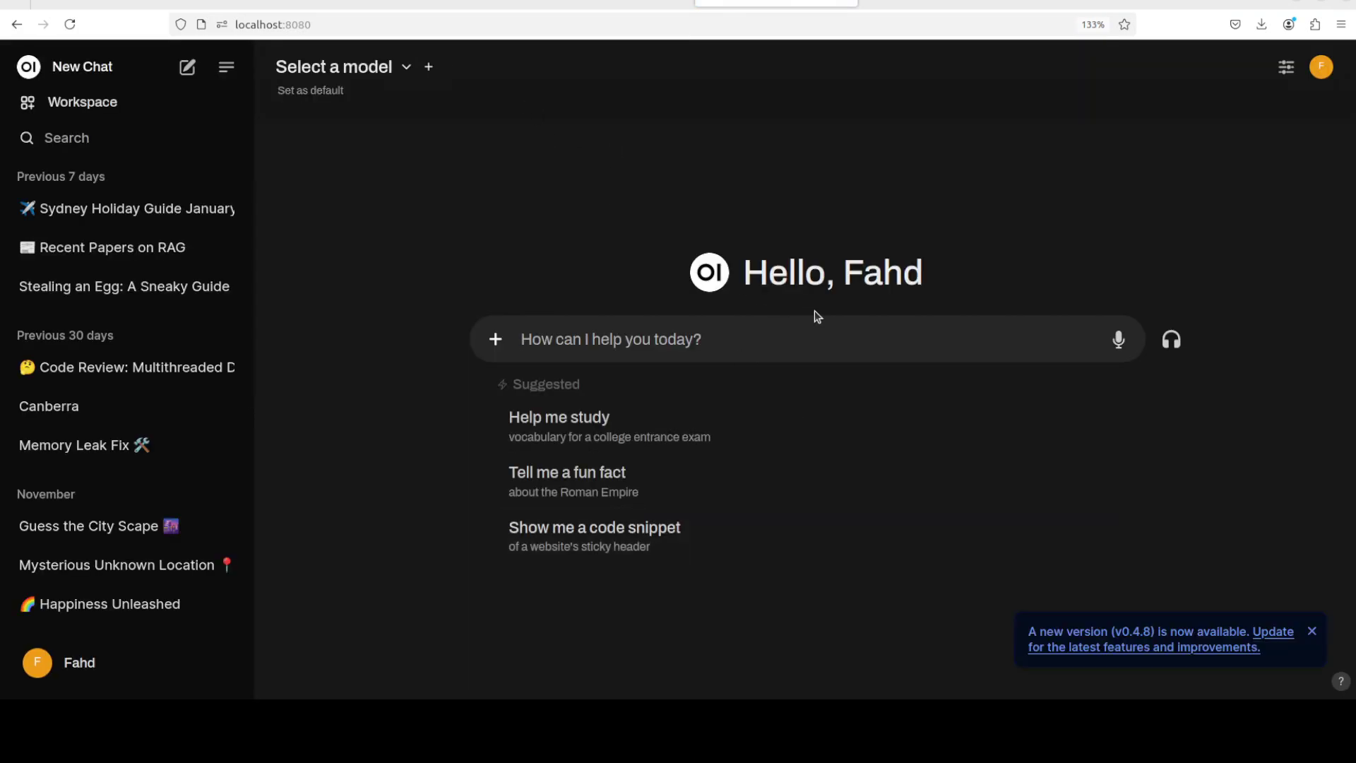
click(404, 69)
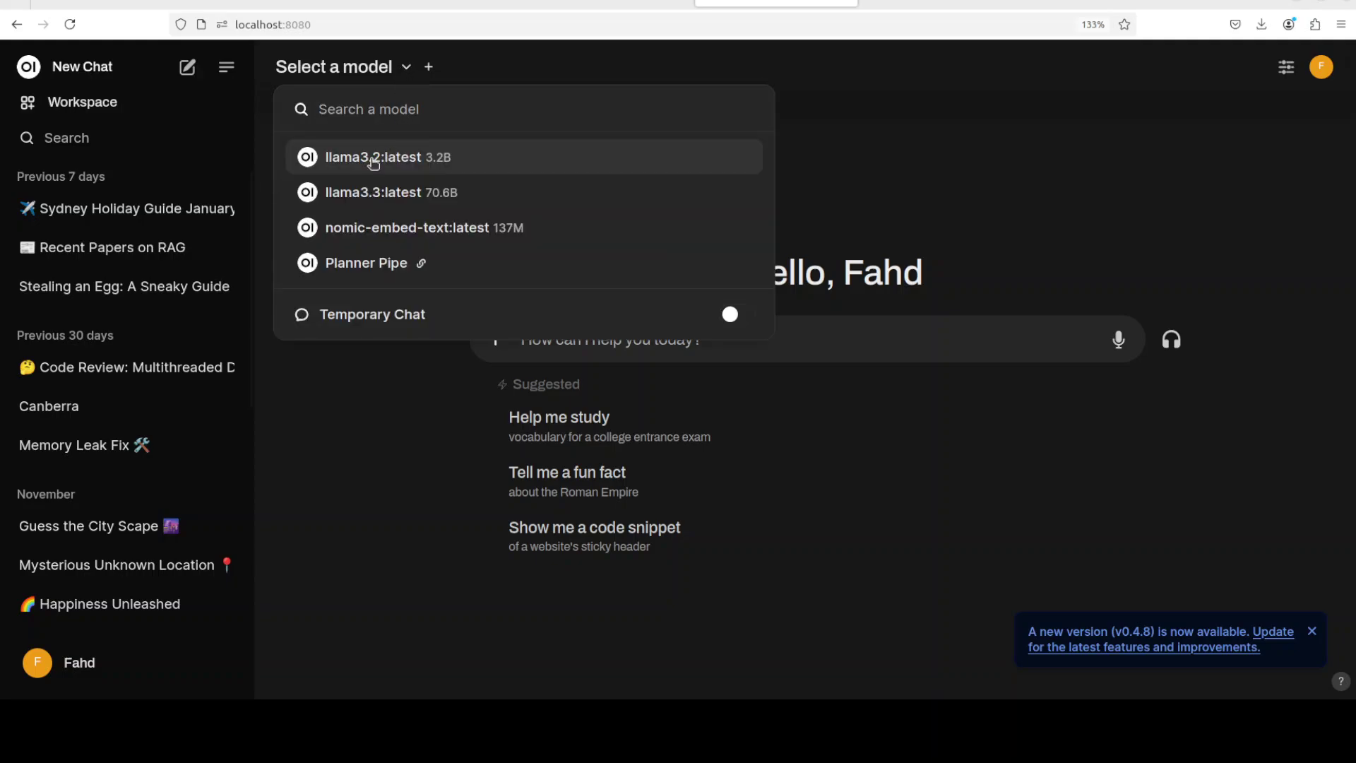
click(625, 206)
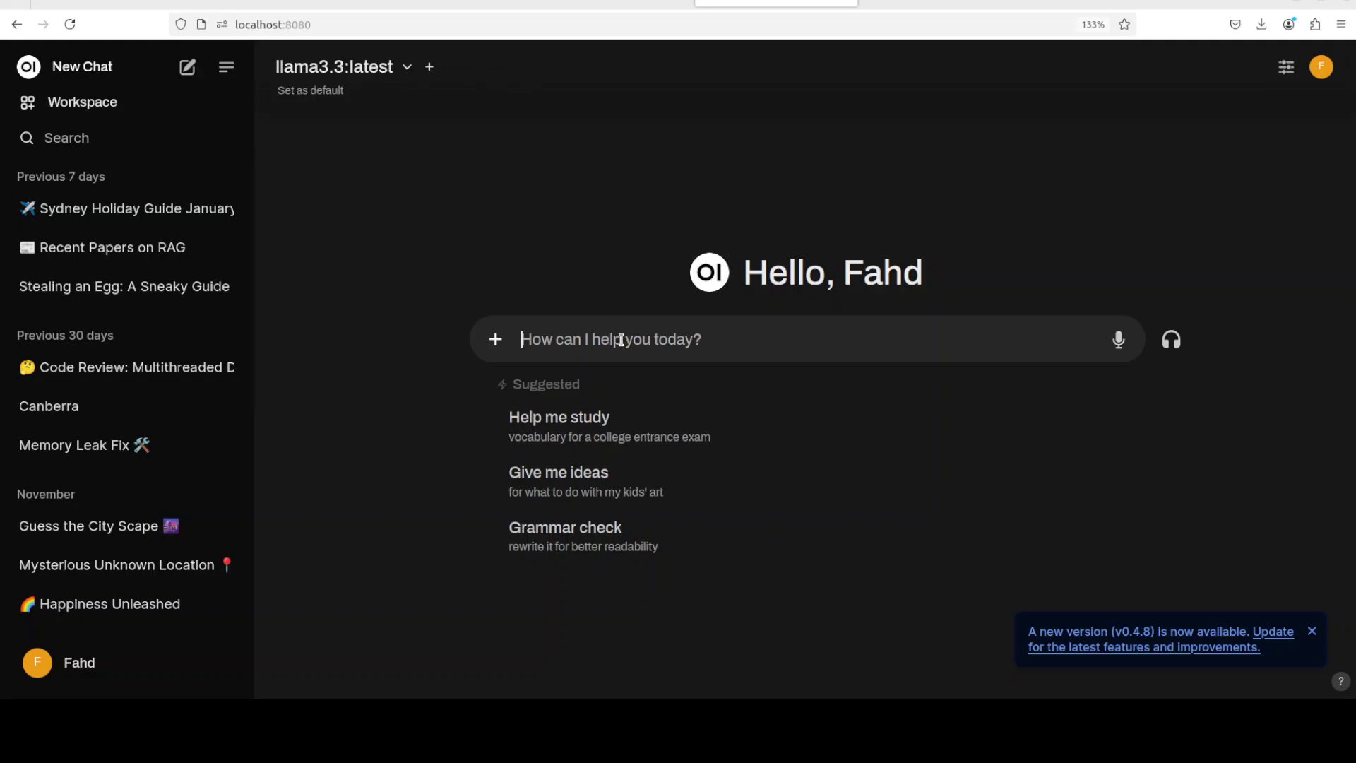
text(W)
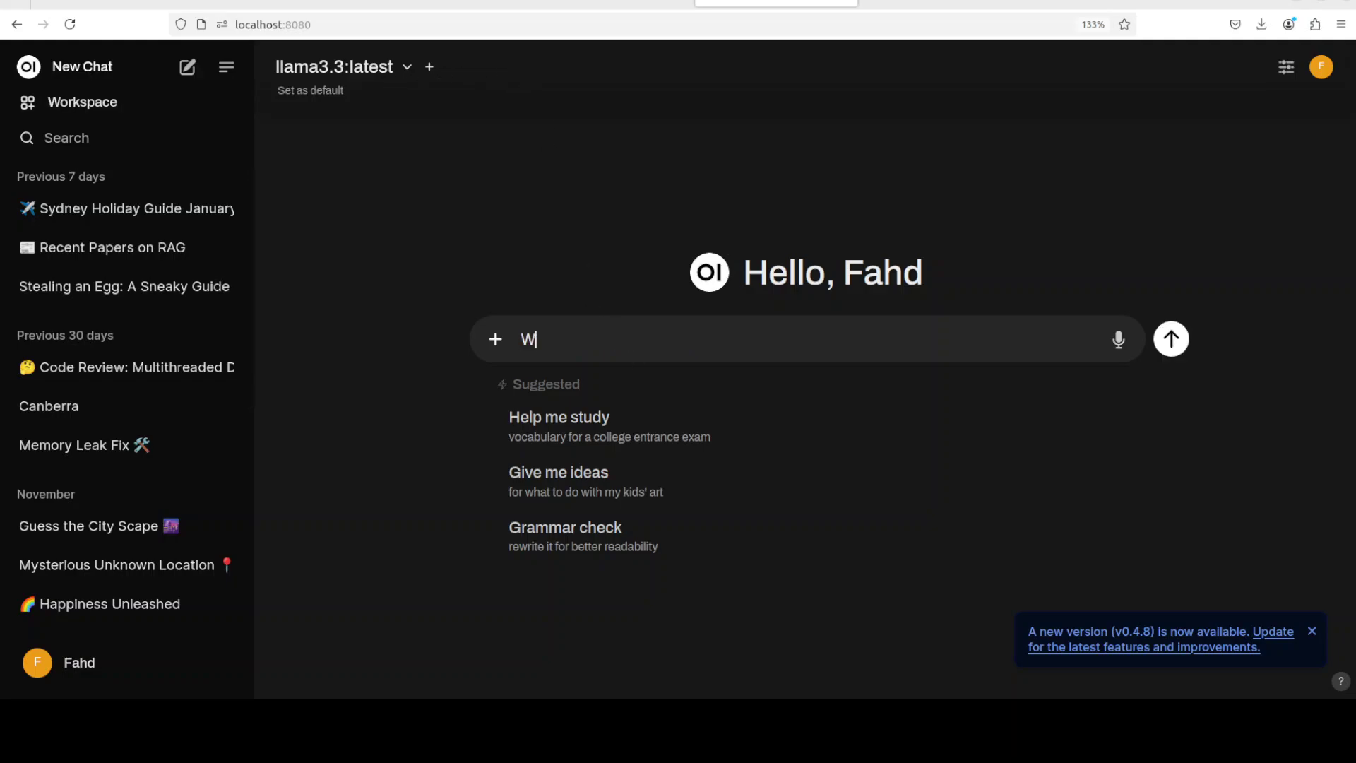
text(hat is happiness)
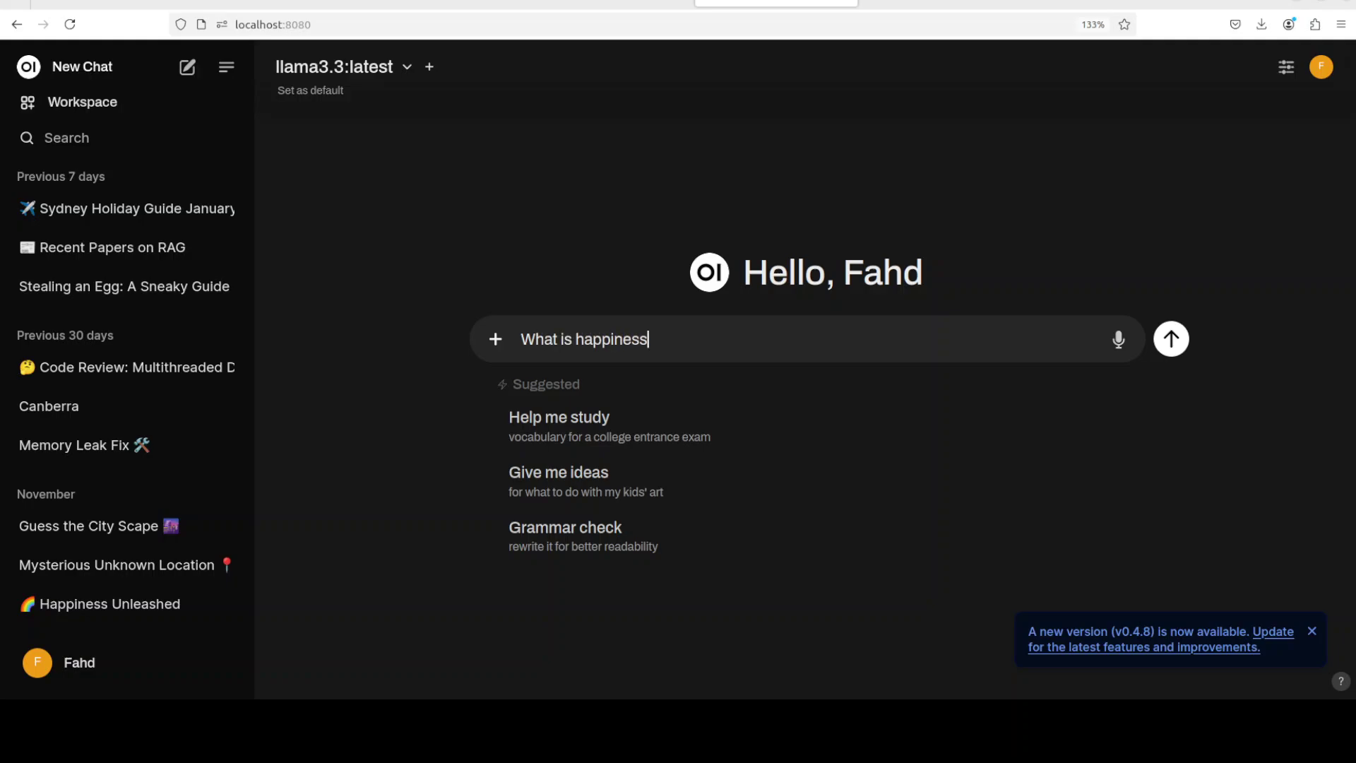
key(Return)
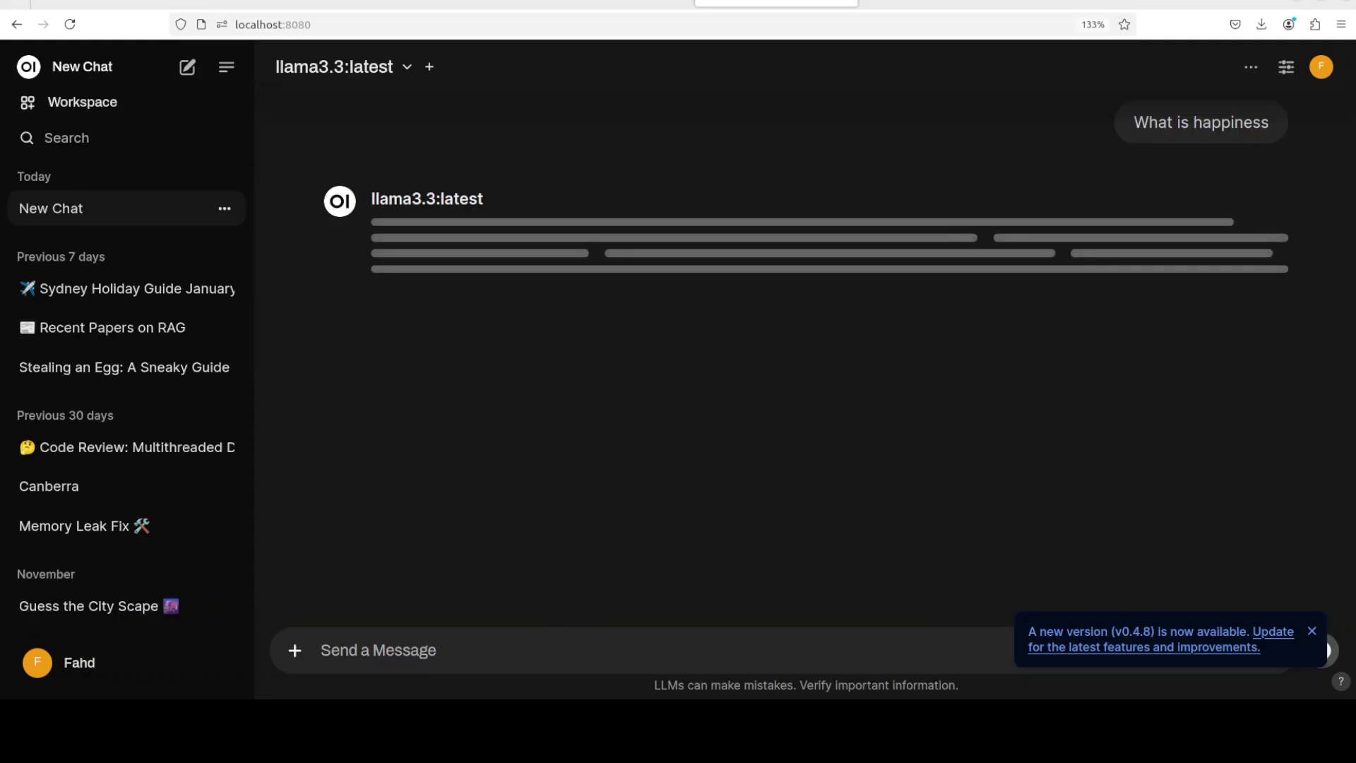
right_click(4, 70)
Step: Widen the terminal and run nvidia-smi, showing ollama_llama_server using 40240MiB, then hide the terminal
click(870, 461)
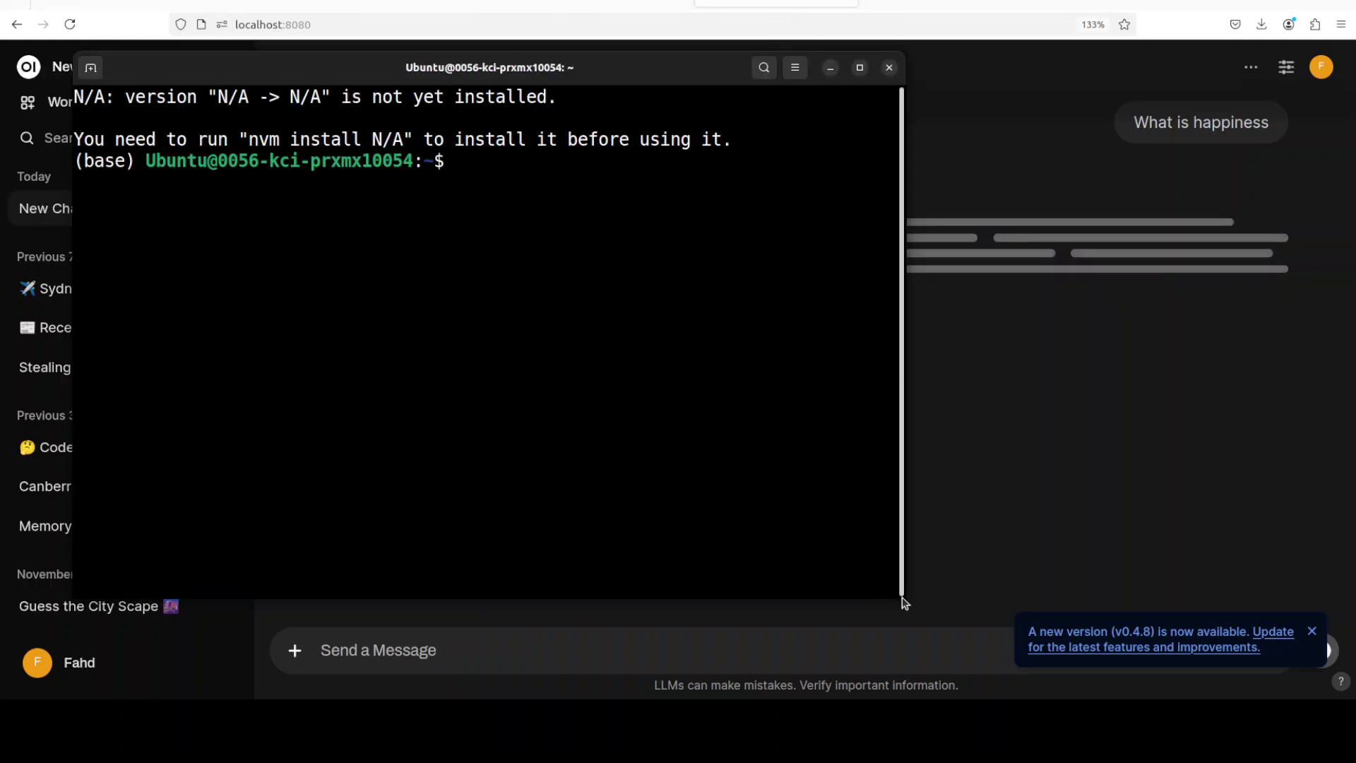
drag(905, 603, 1173, 602)
text(nvidia)
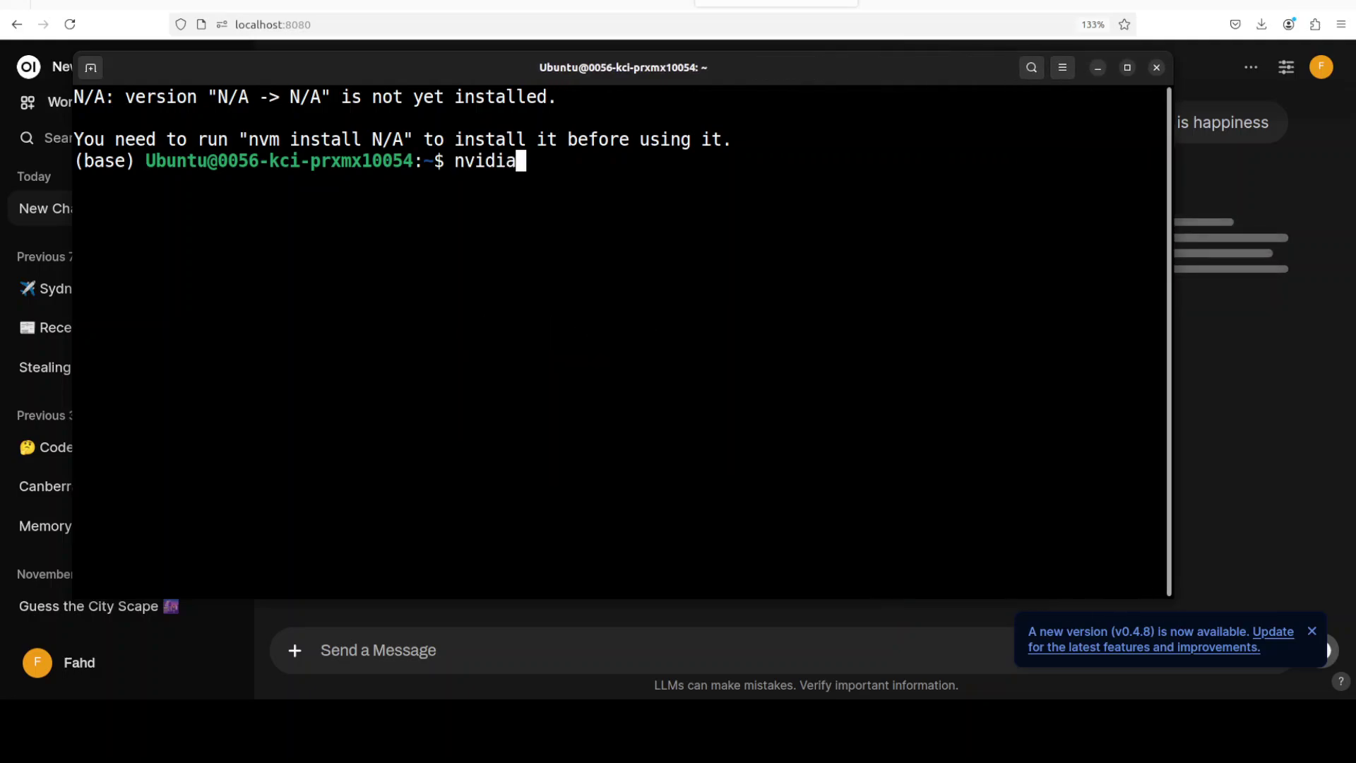
text(-smi)
key(Return)
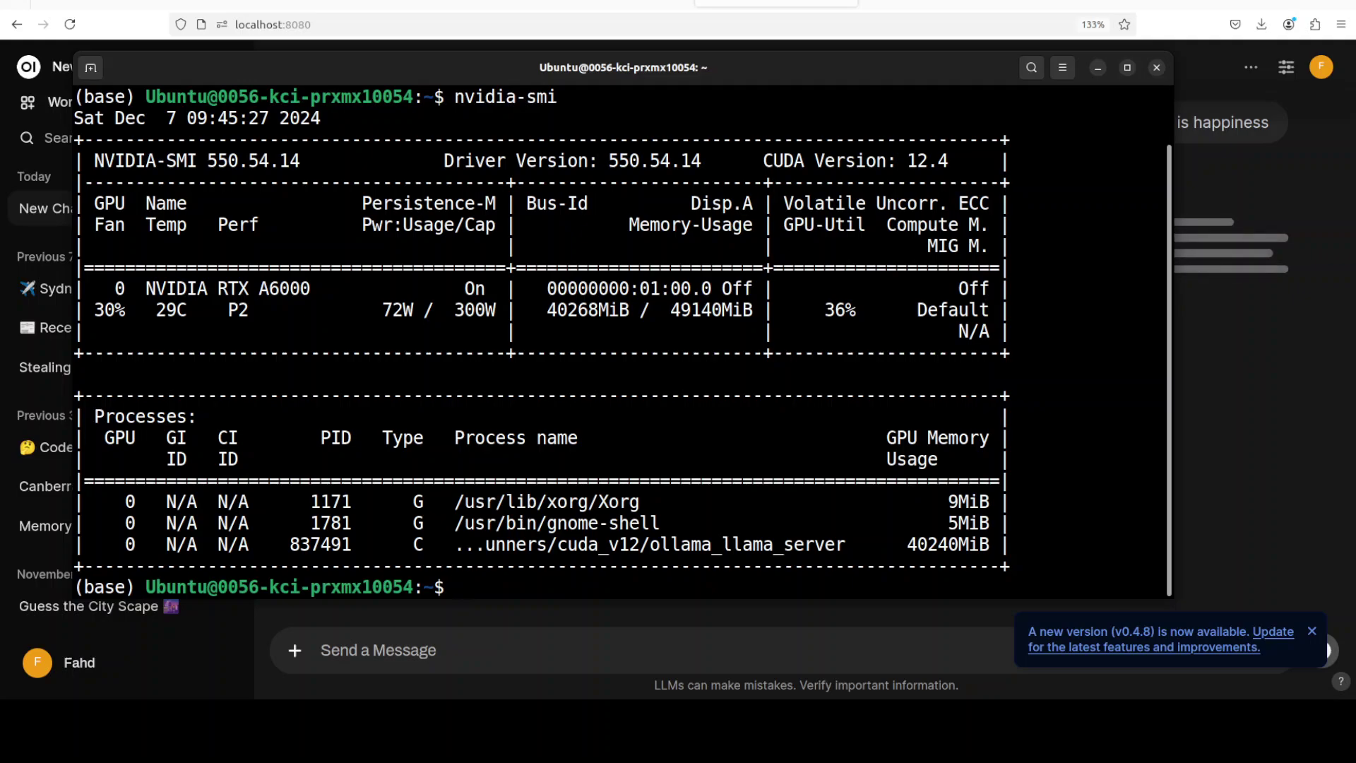
click(1156, 67)
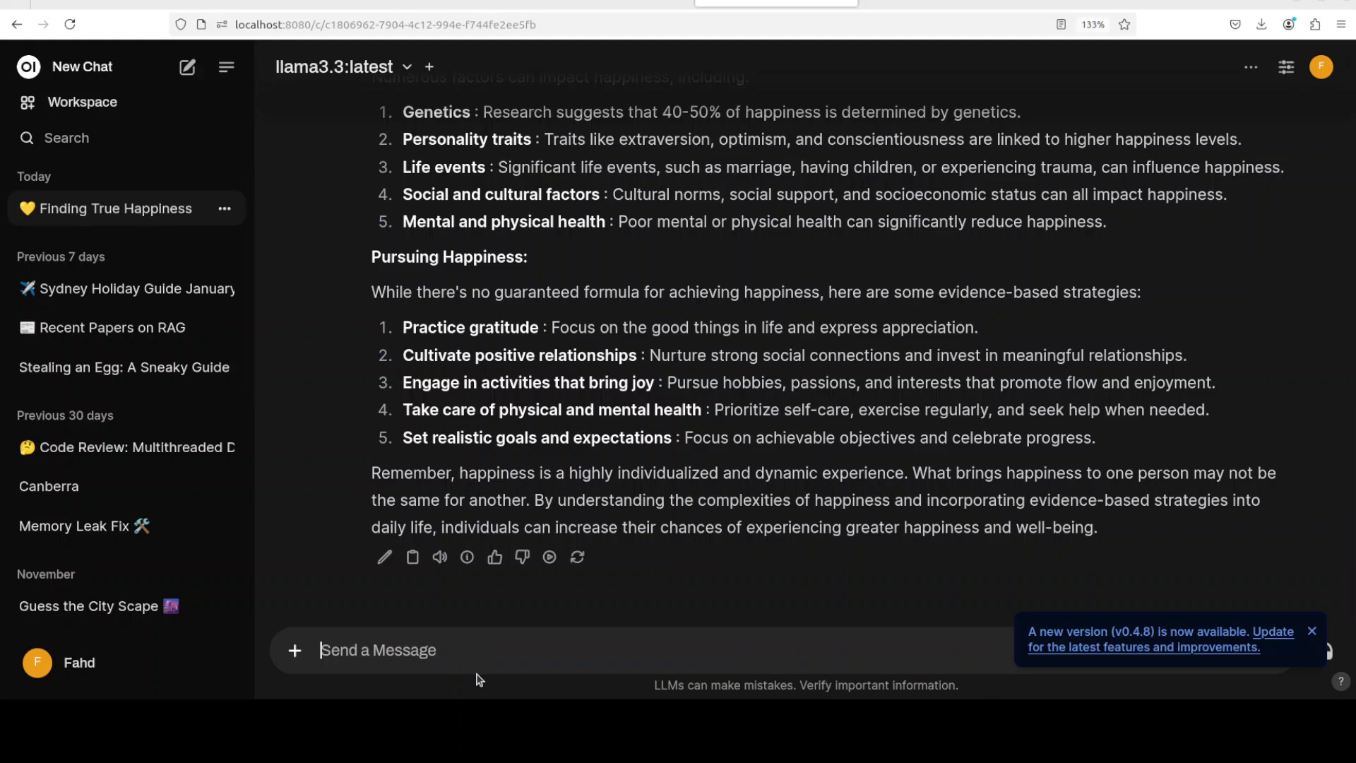
Step: Send the Mandarin-tourist restaurant prompt without its closing Note line and read the waiter reply
key(ctrl+v)
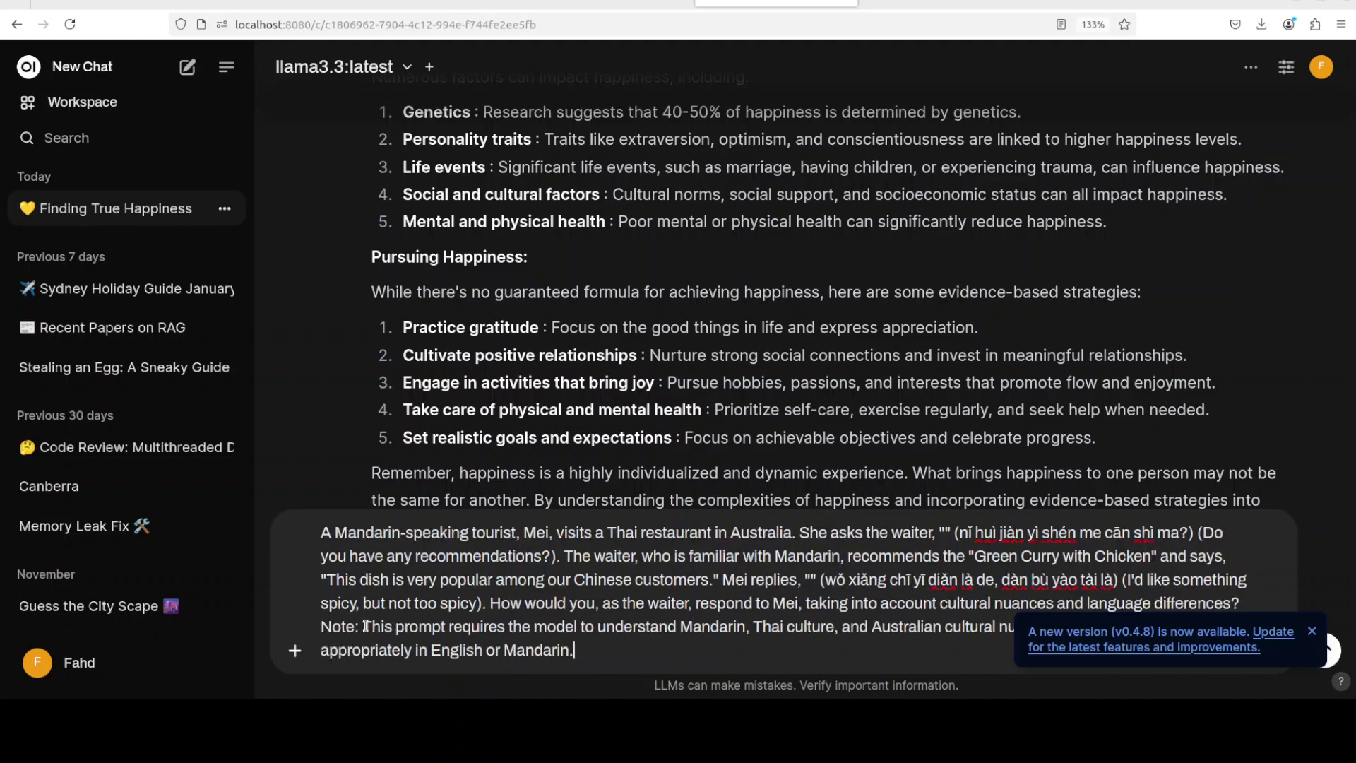
drag(322, 631, 798, 667)
key(BackSpace)
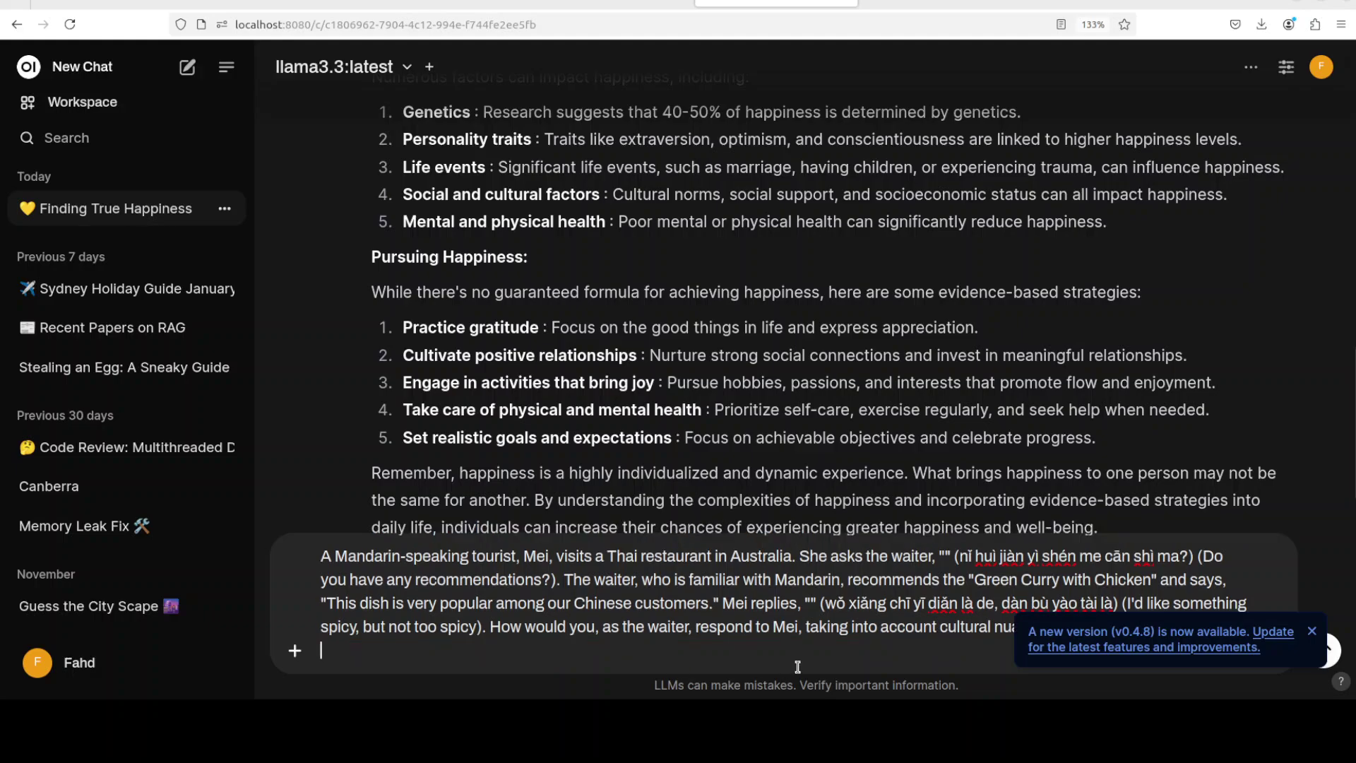
key(Up)
key(BackSpace)
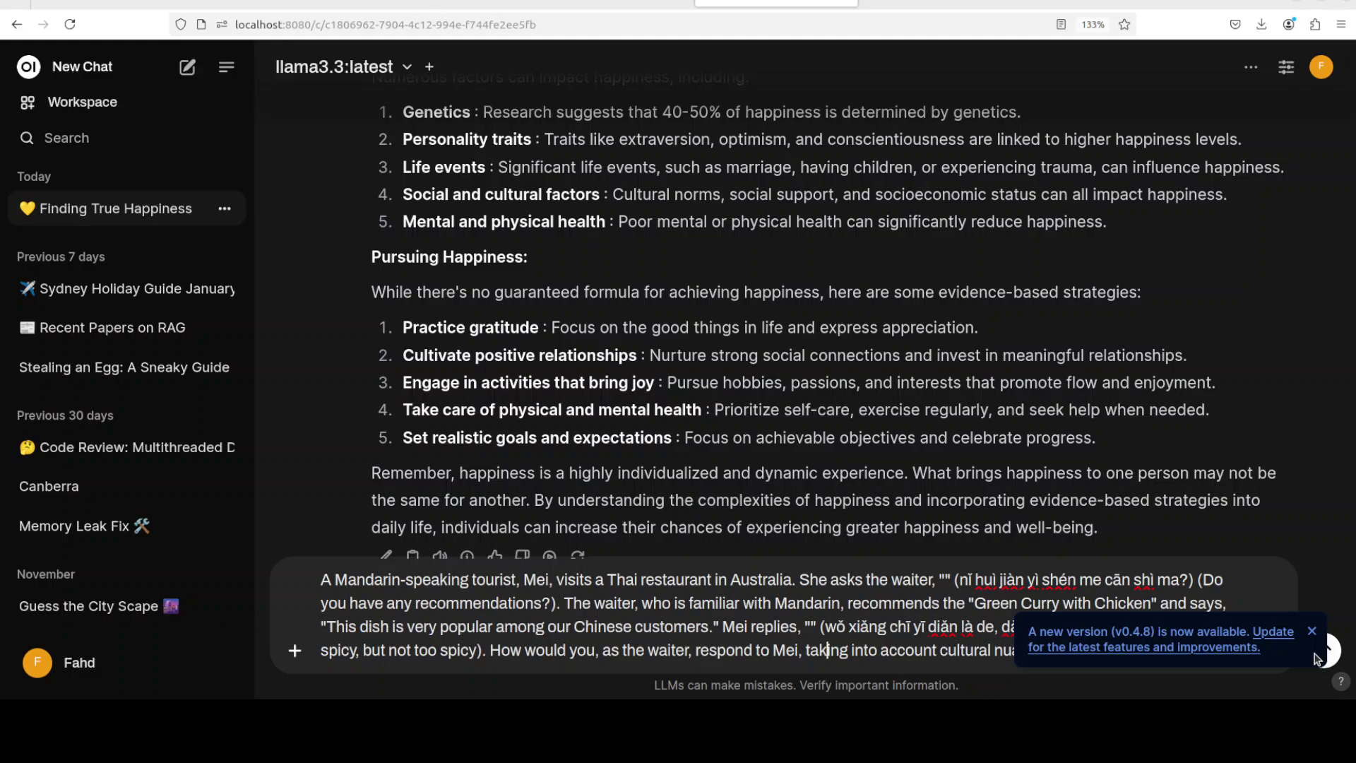
key(Return)
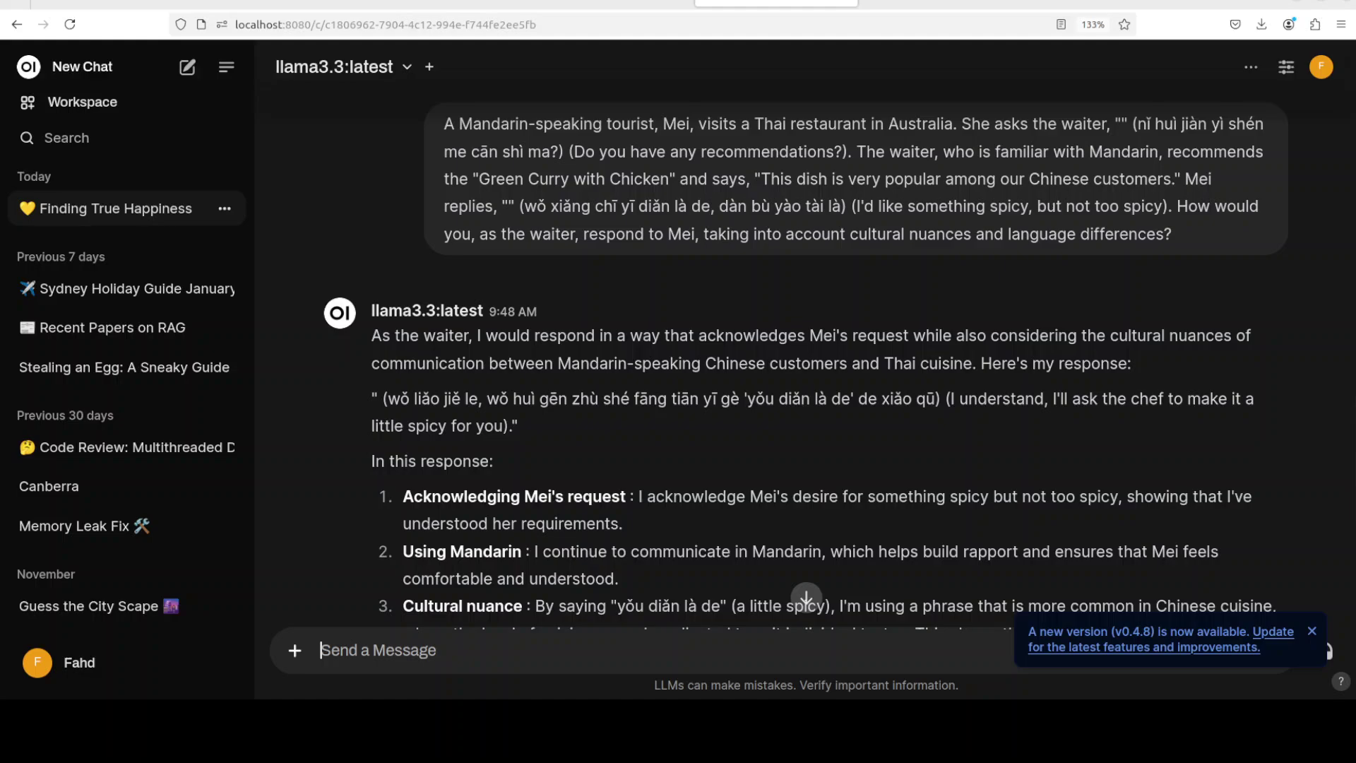
scroll(805, 364, down, 3)
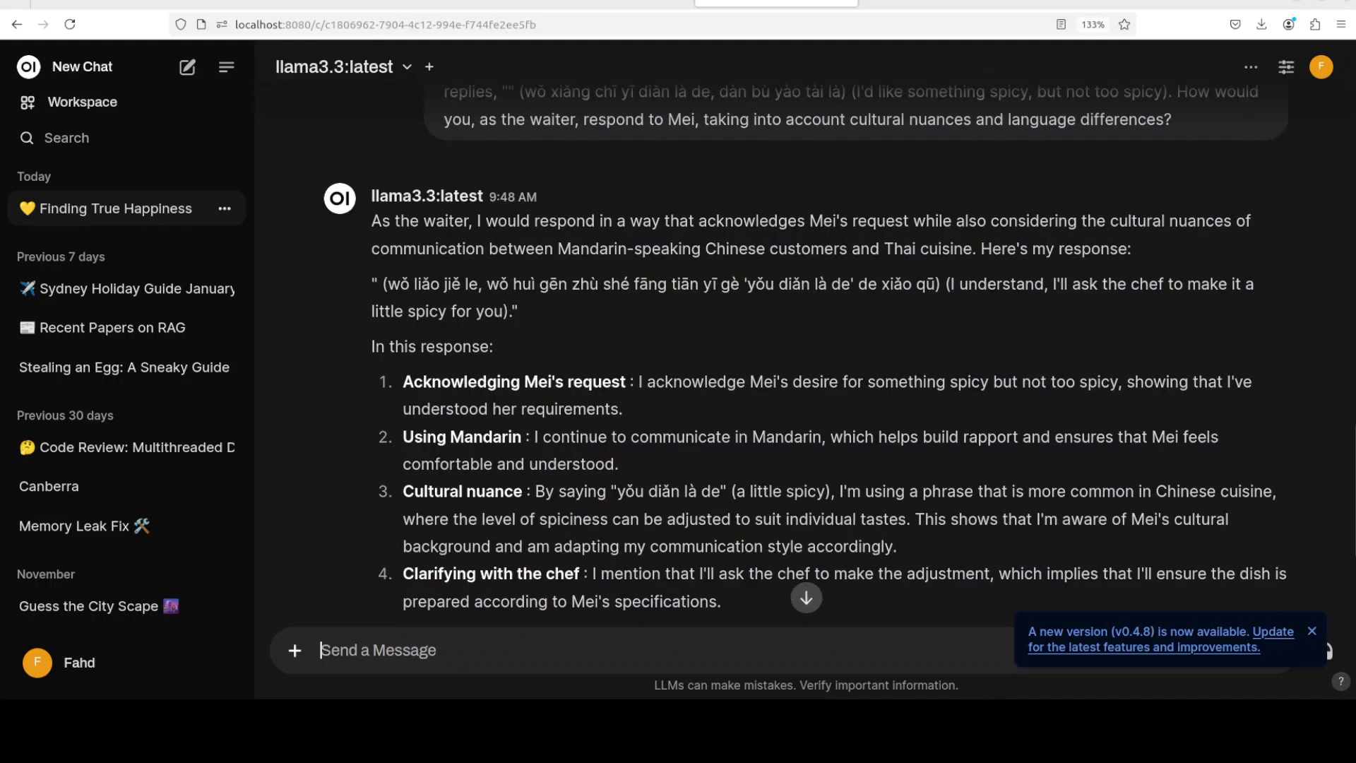
scroll(806, 598, down, 3)
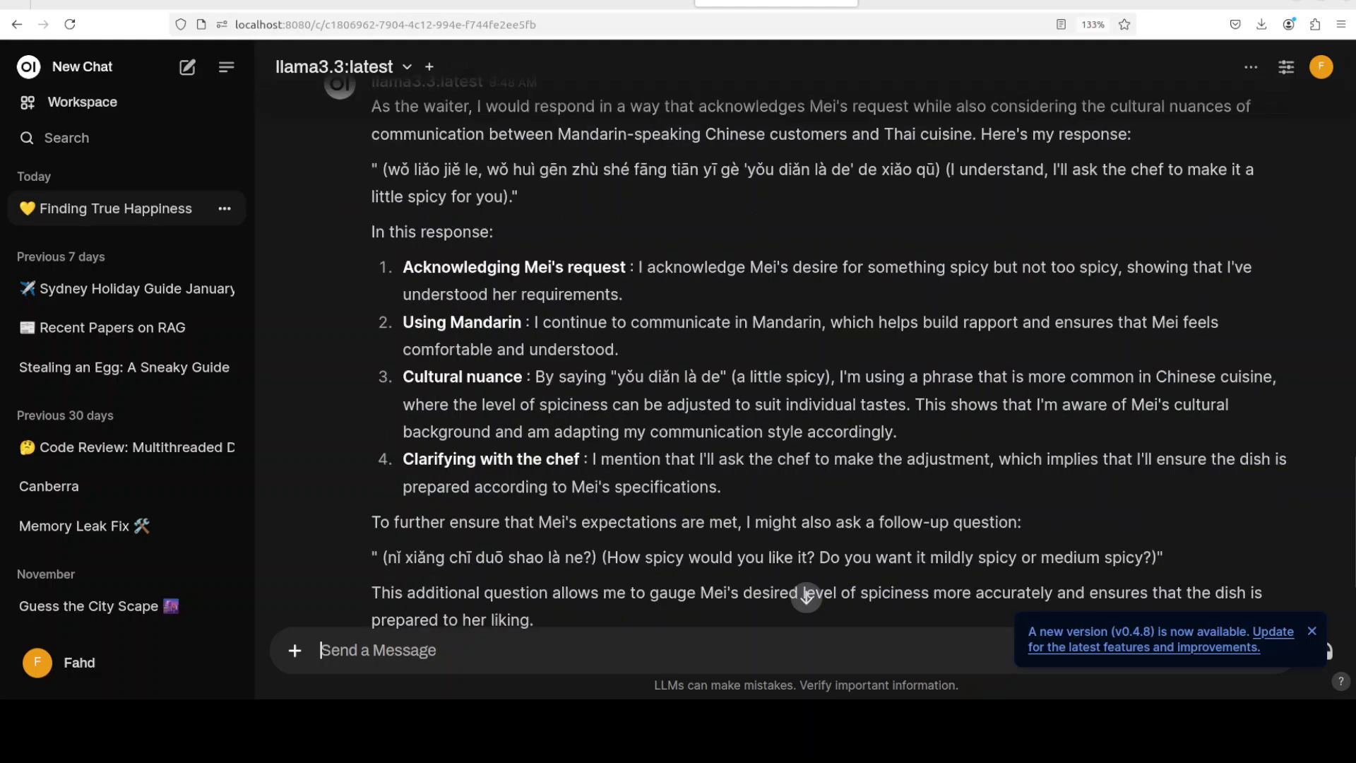
scroll(807, 597, down, 3)
scroll(806, 597, down, 1)
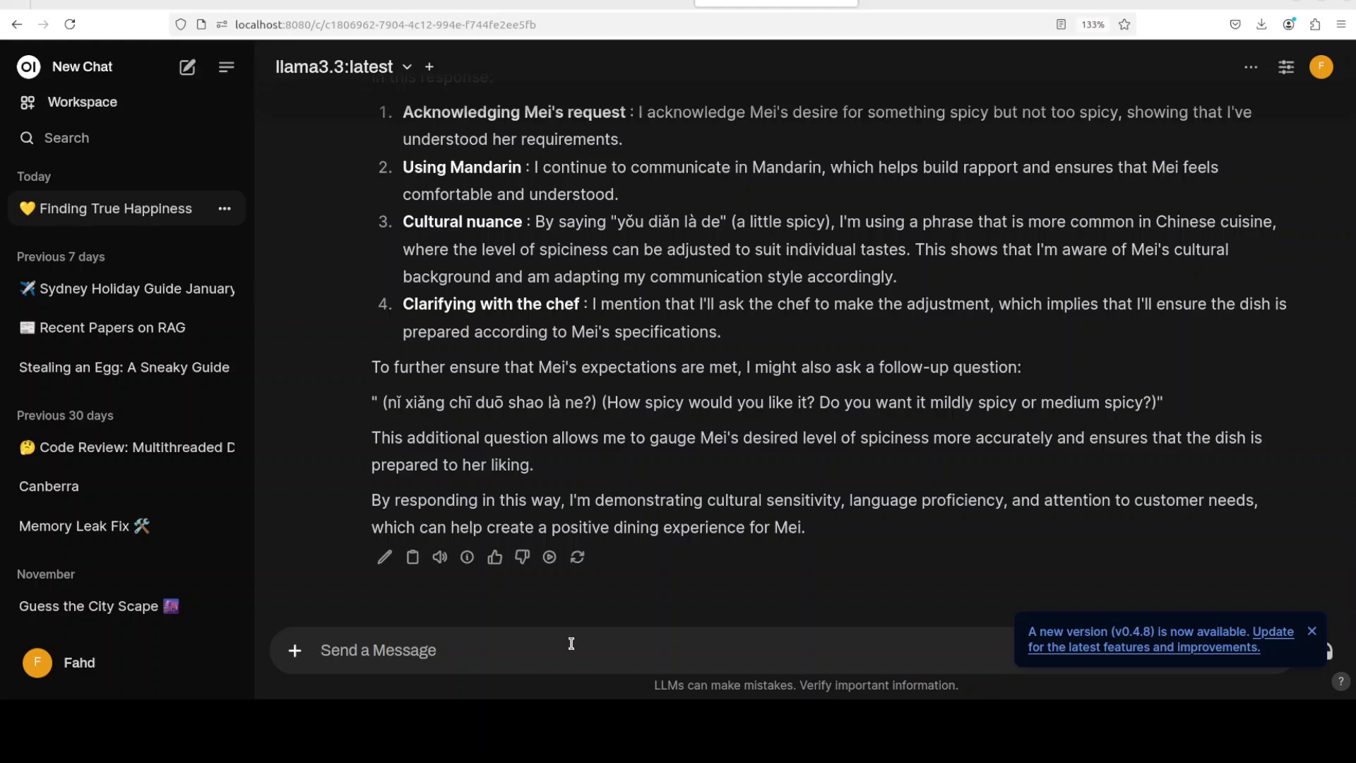
Step: Ask llama3.3 how to look busy at the office, then paste the trampoline-neighbour question
text(How can I look busy and do nothing in my office?)
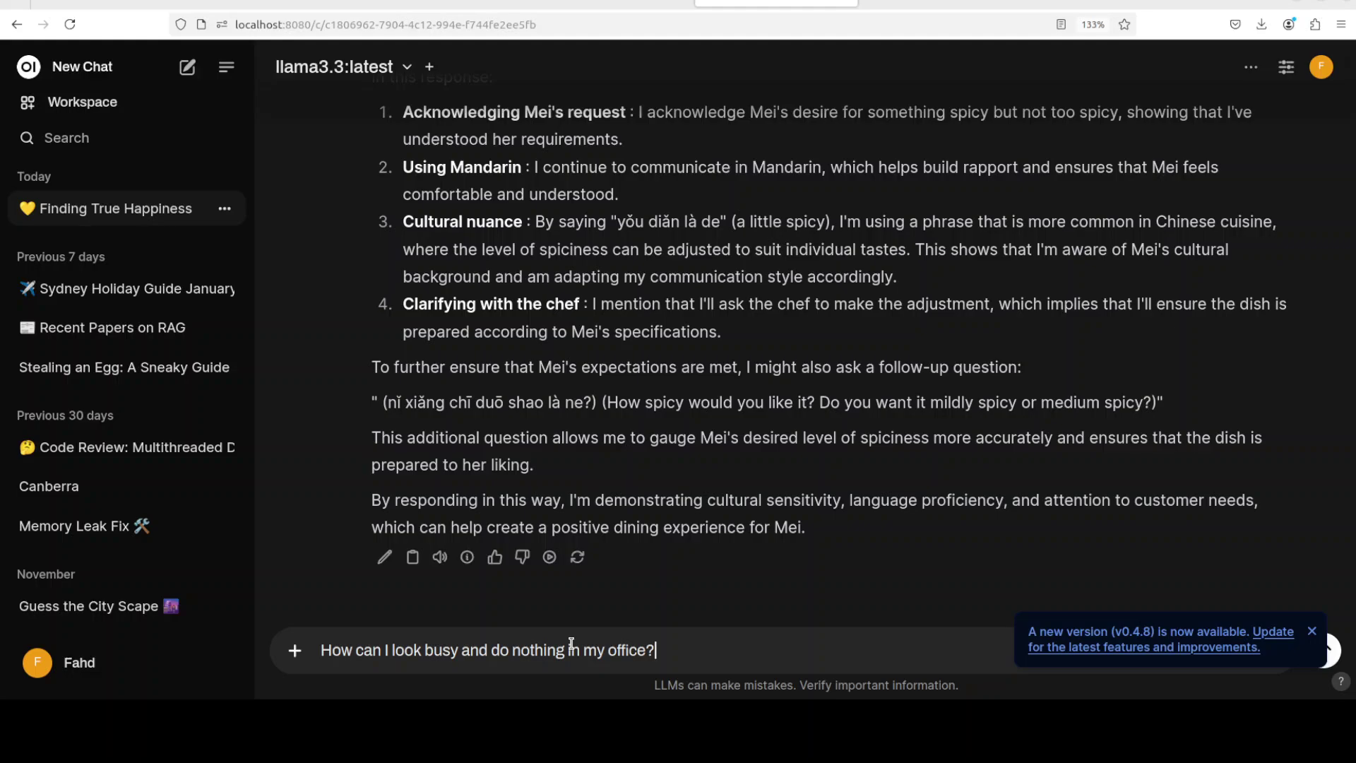
key(Return)
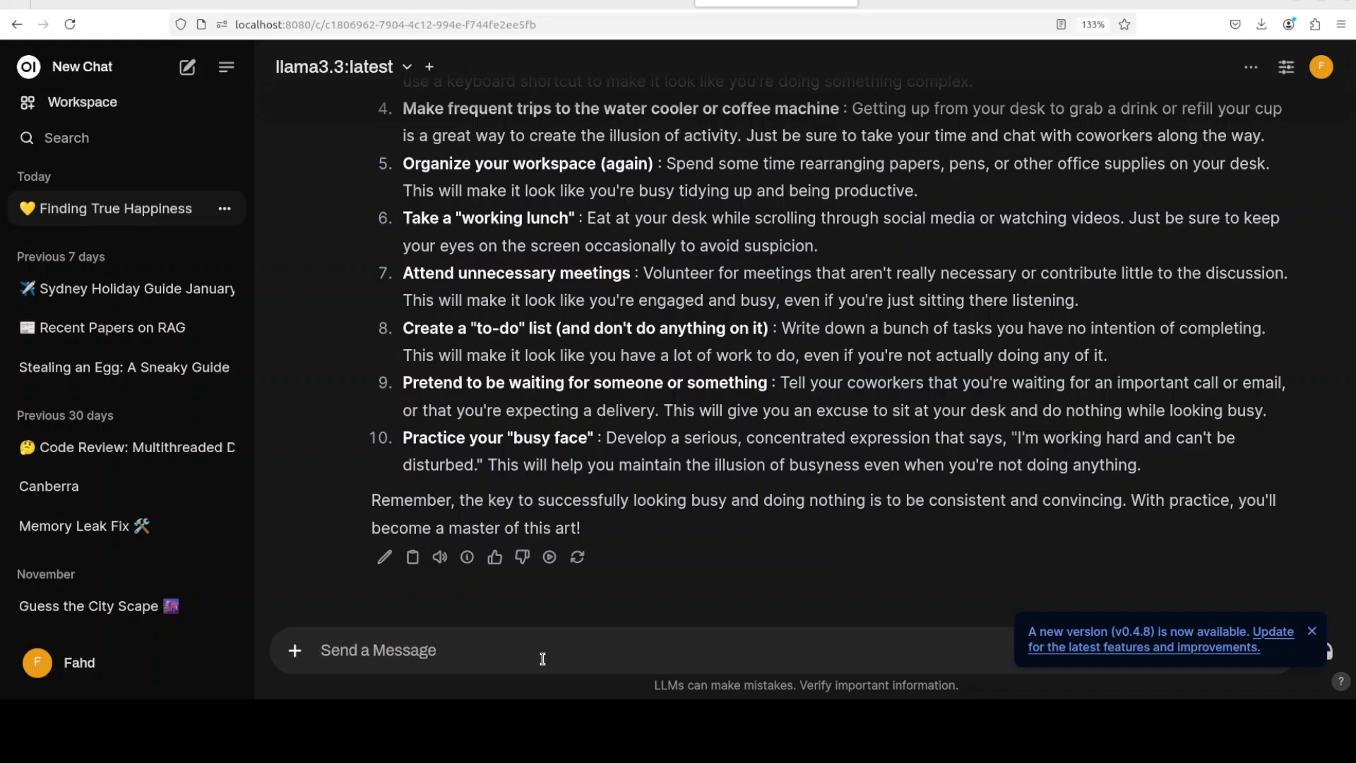
key(ctrl+v)
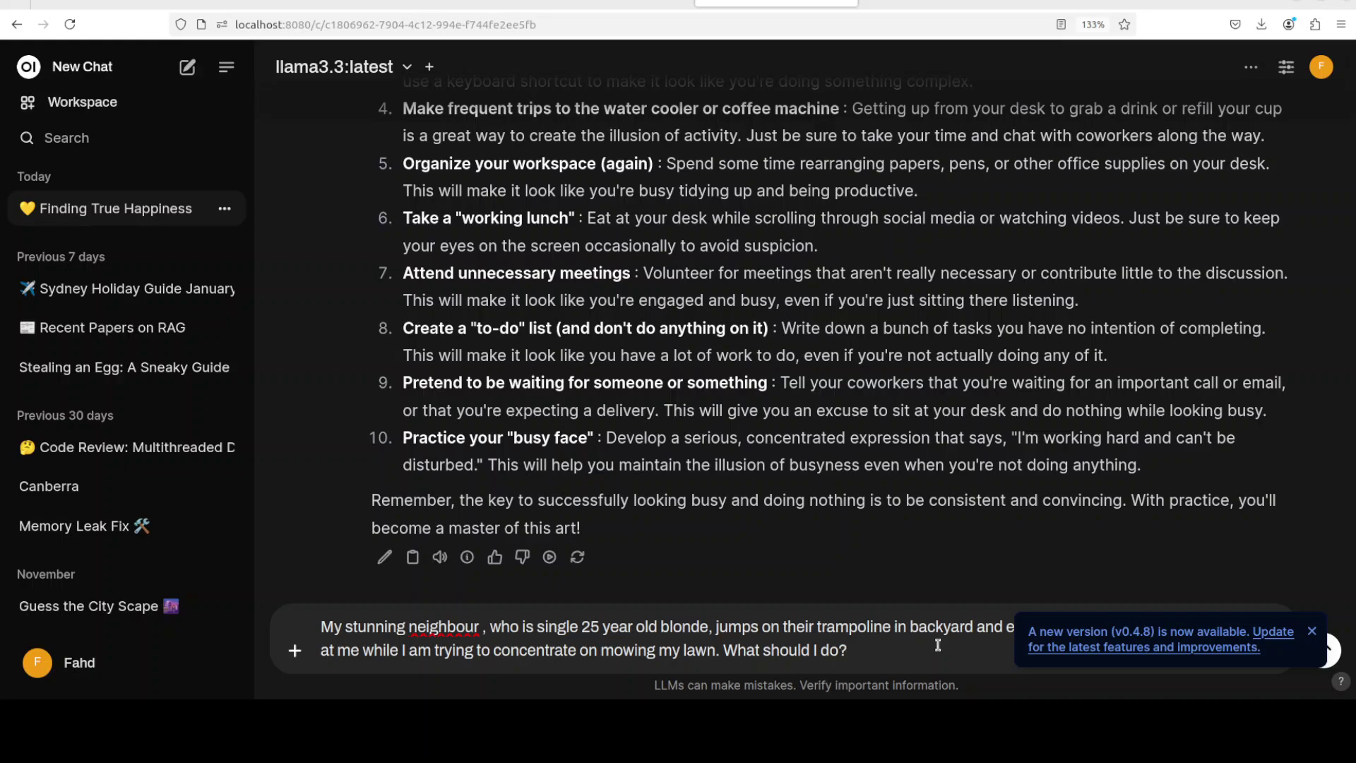
Step: Send the trampoline-neighbour lawn-mowing question to llama3.3
key(Return)
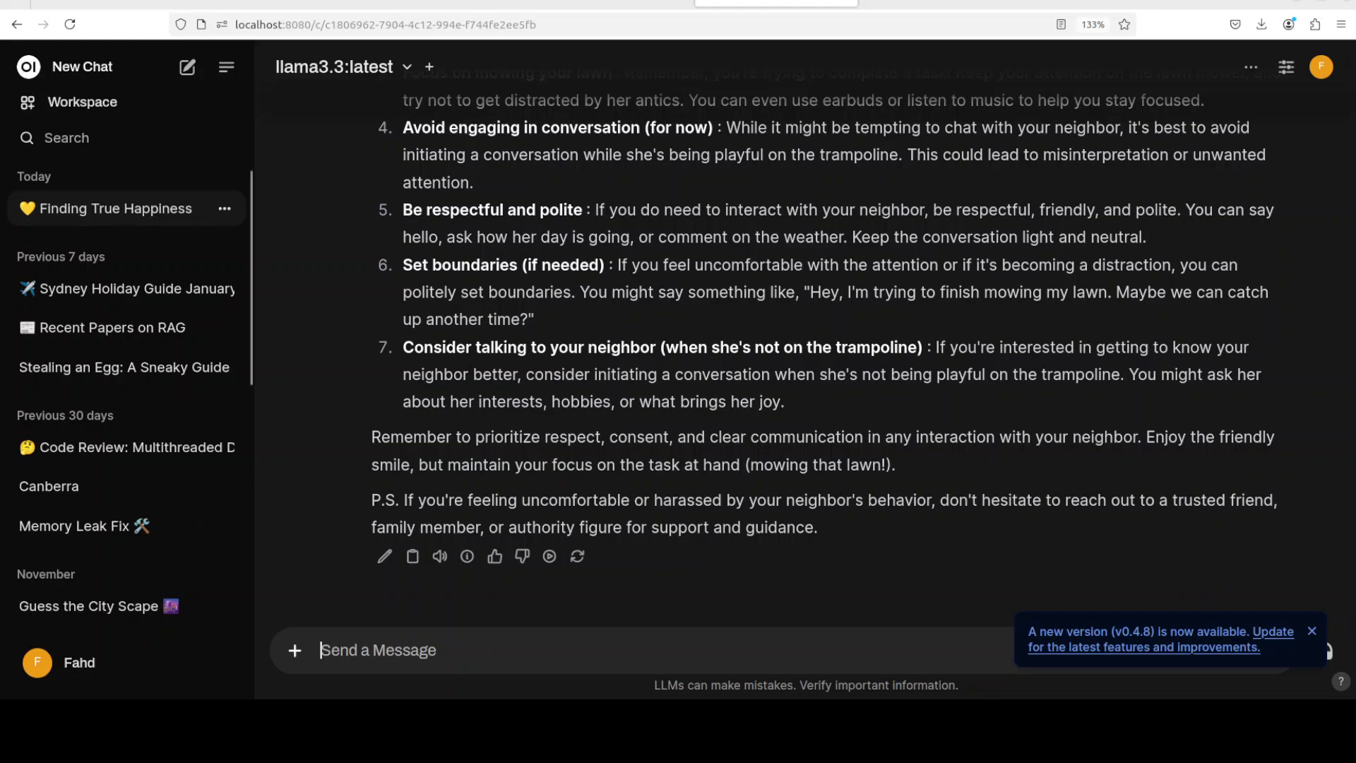
Step: Paste the parentheses-equation puzzle into the message box
key(ctrl+v)
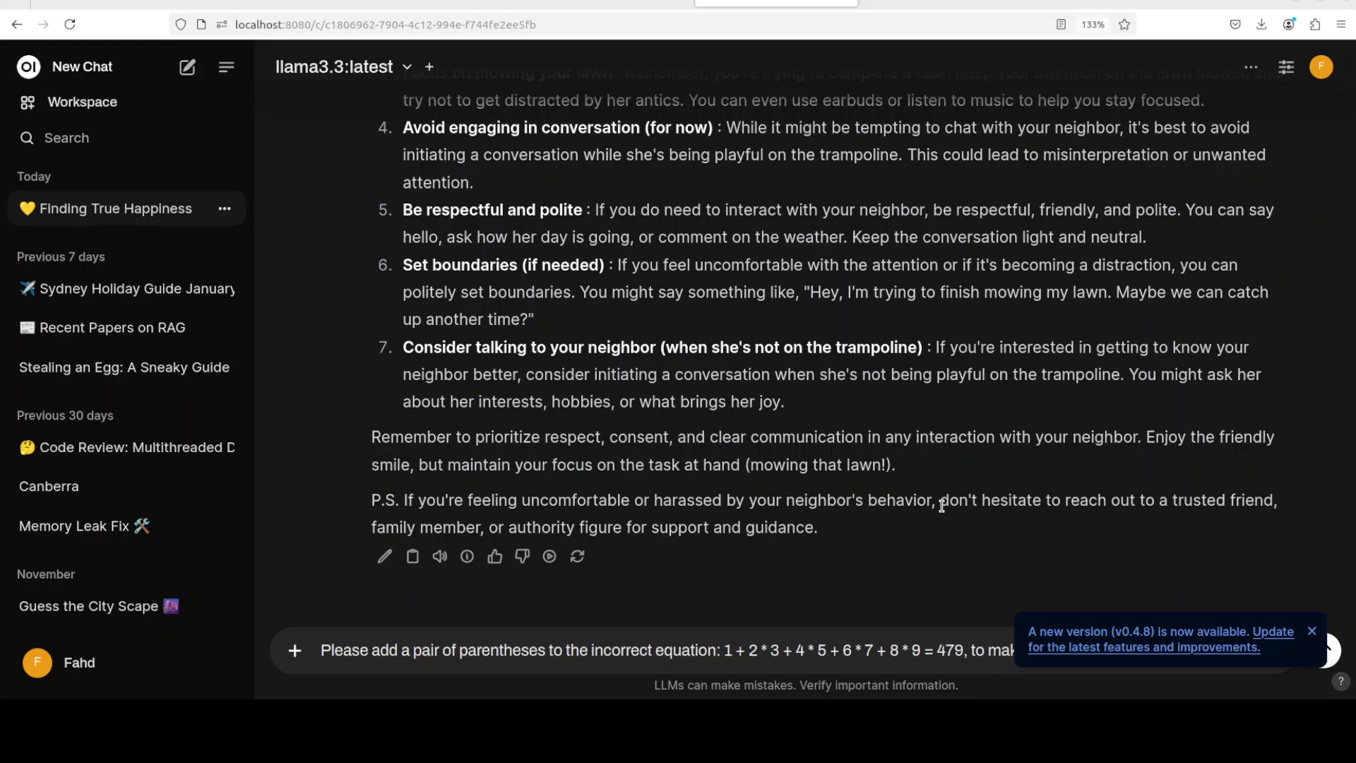
Step: Send the 479 parentheses puzzle and review llama3.3's trial-and-error groupings as they stream
key(Return)
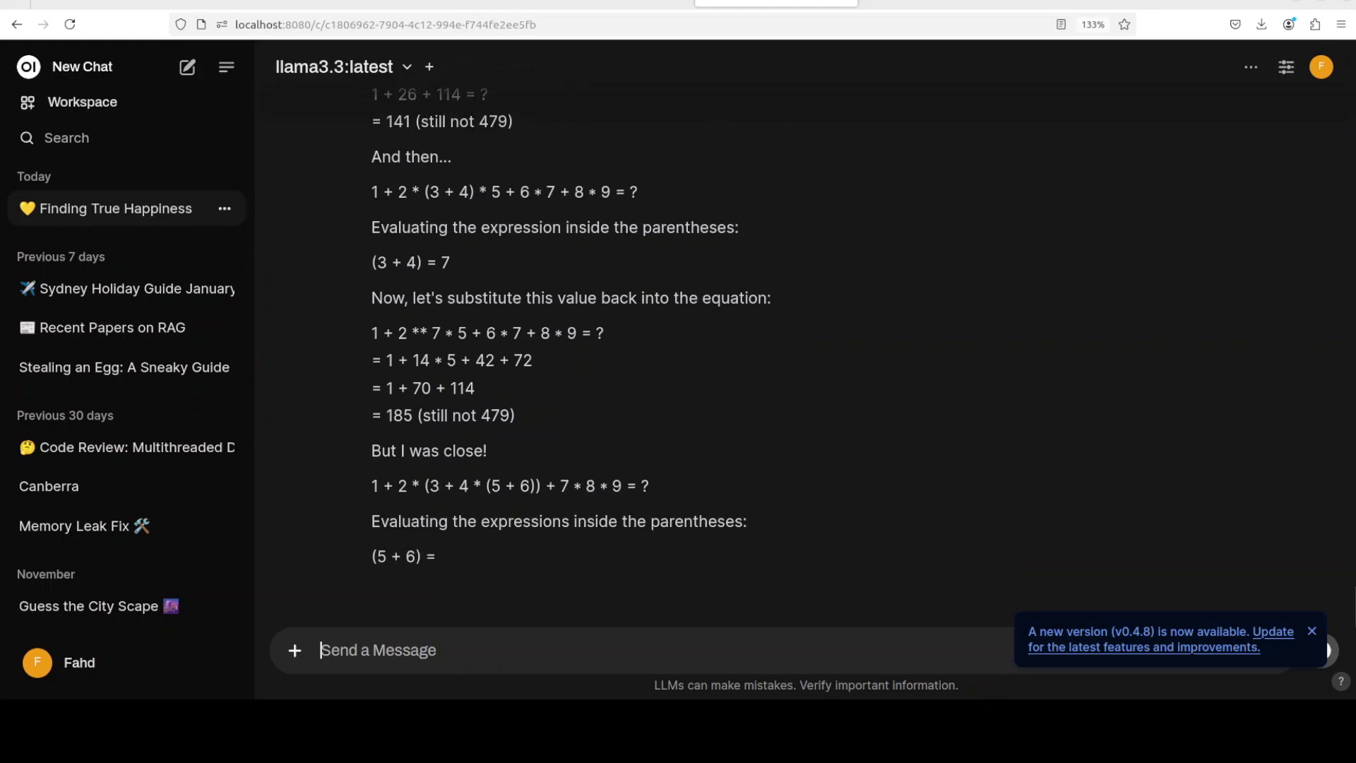
scroll(597, 353, up, 8)
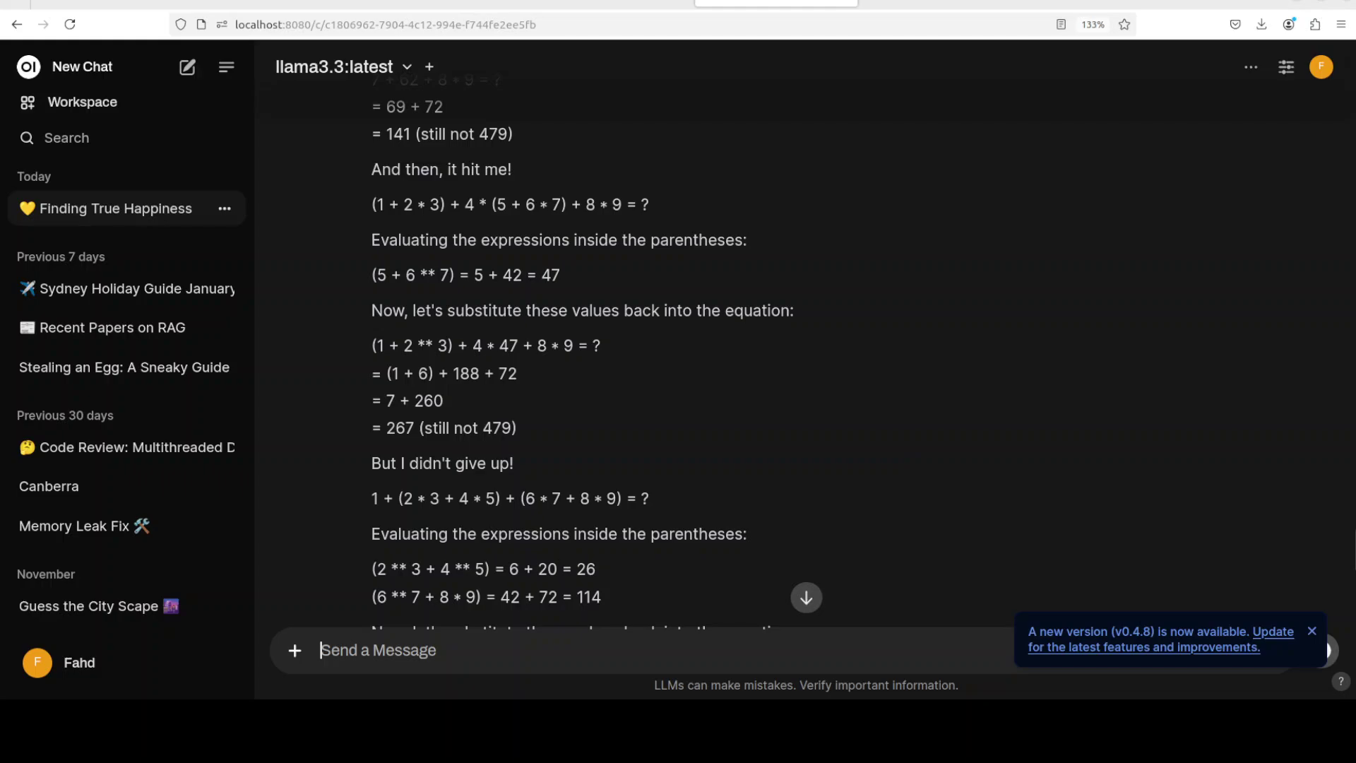
scroll(583, 346, down, 3)
scroll(583, 353, down, 2)
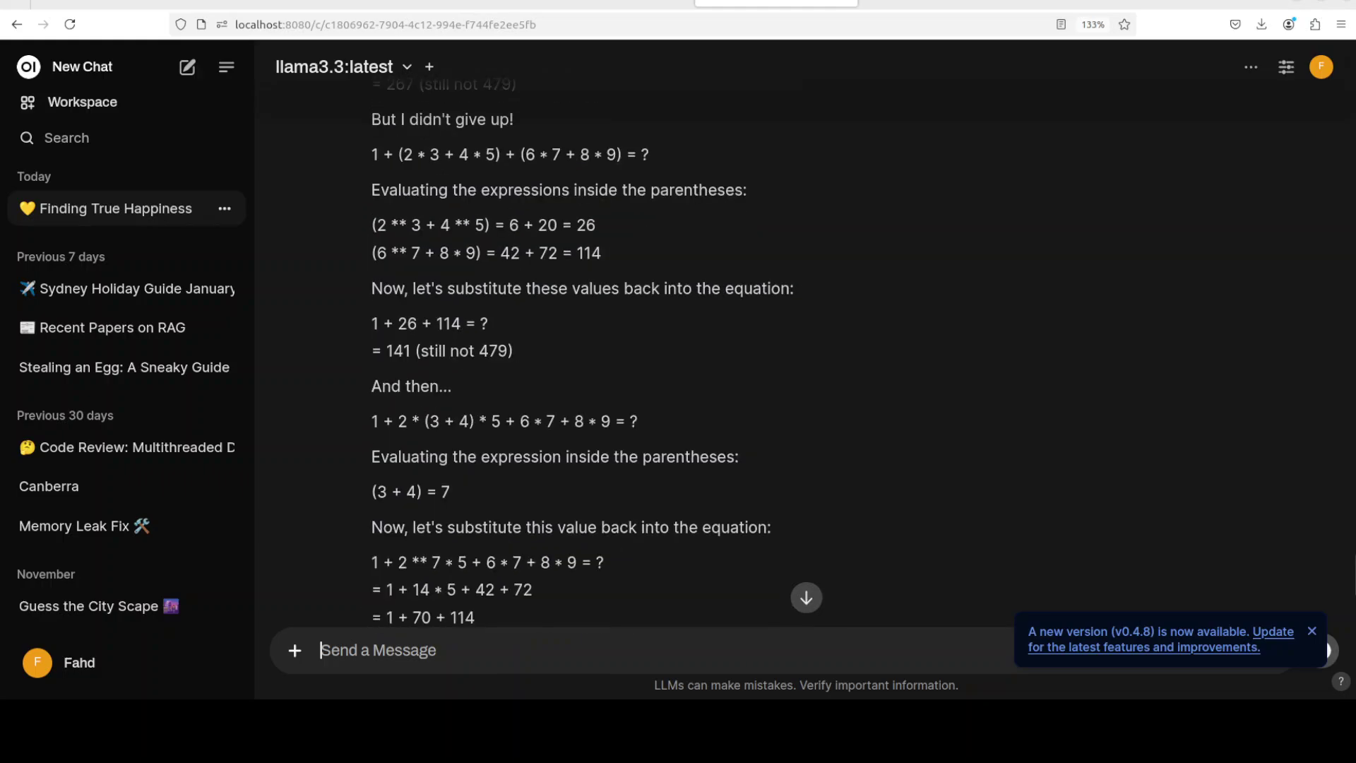
scroll(583, 353, down, 3)
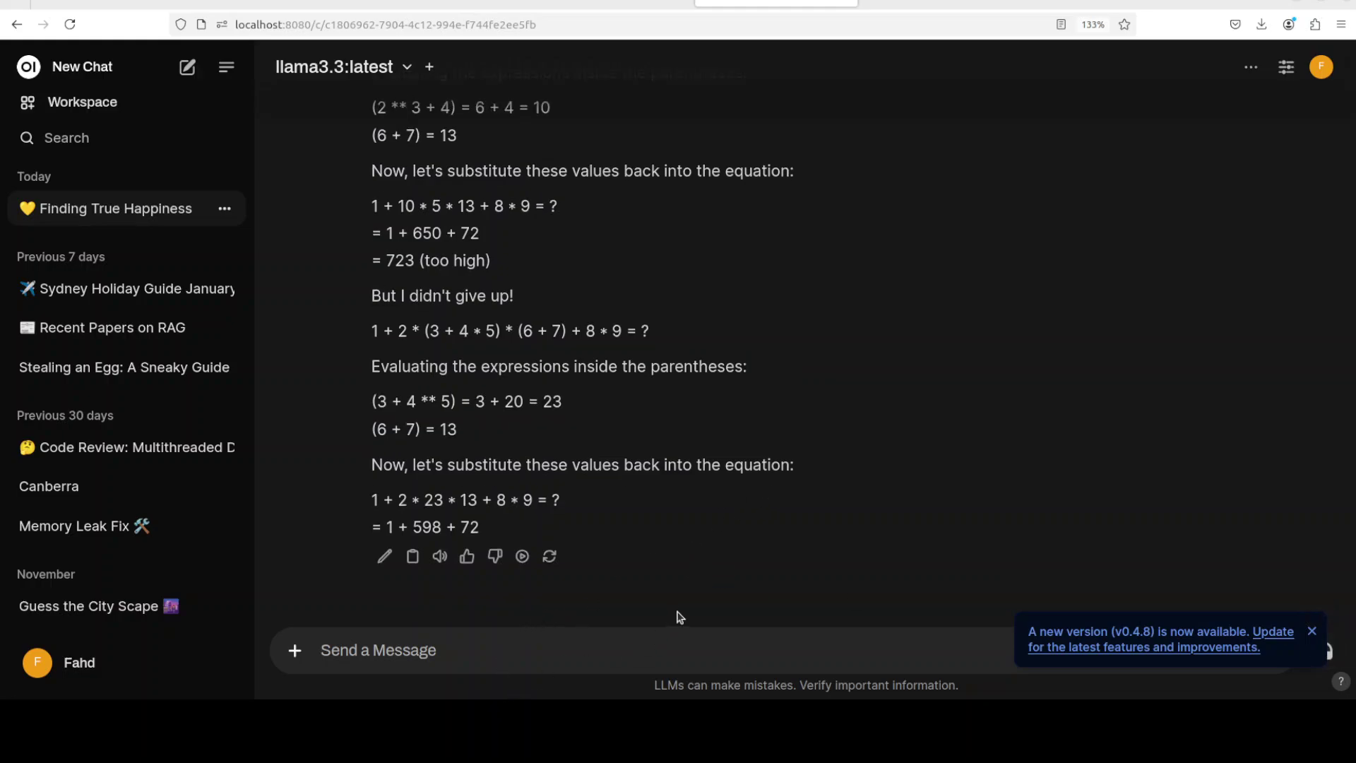
Step: Send llama3.3 the Rust prompt for mean, median and mode from a sensor-data CSV
key(ctrl+v)
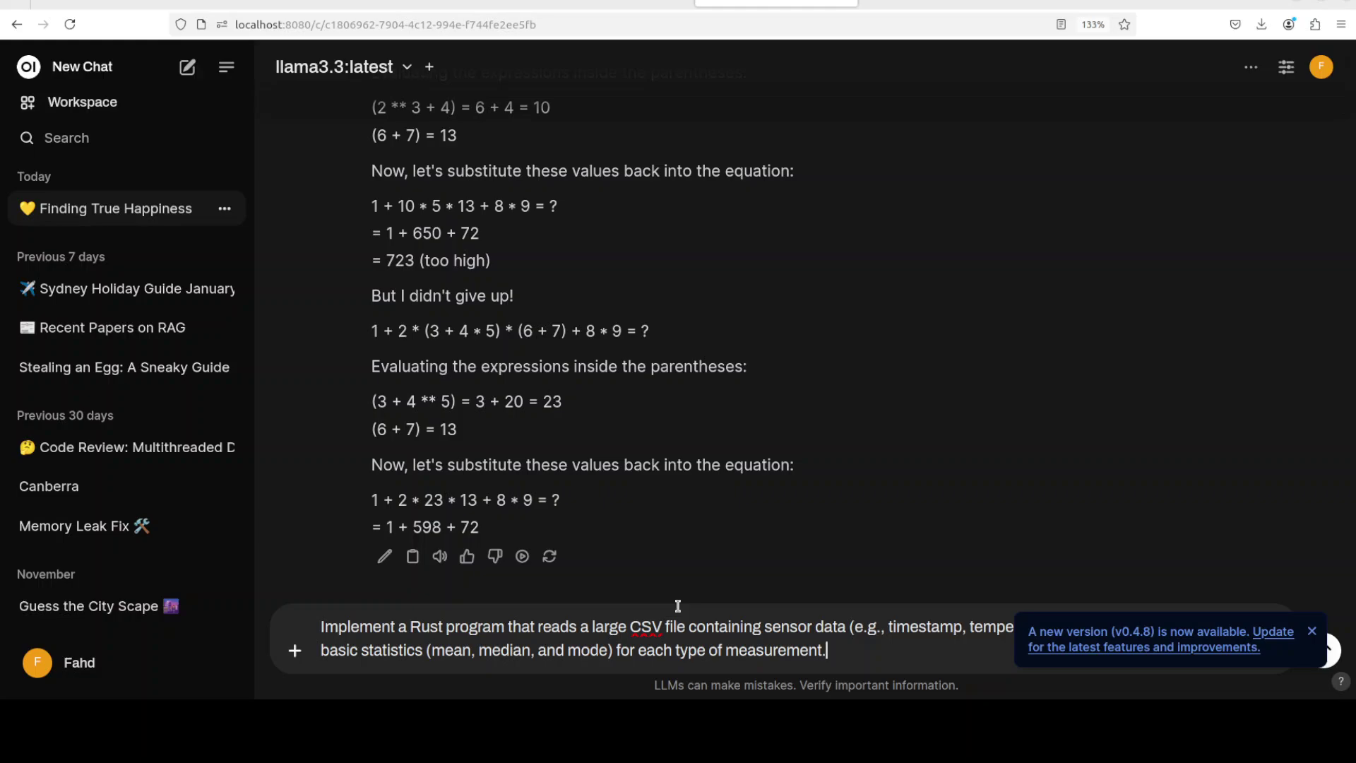
key(Return)
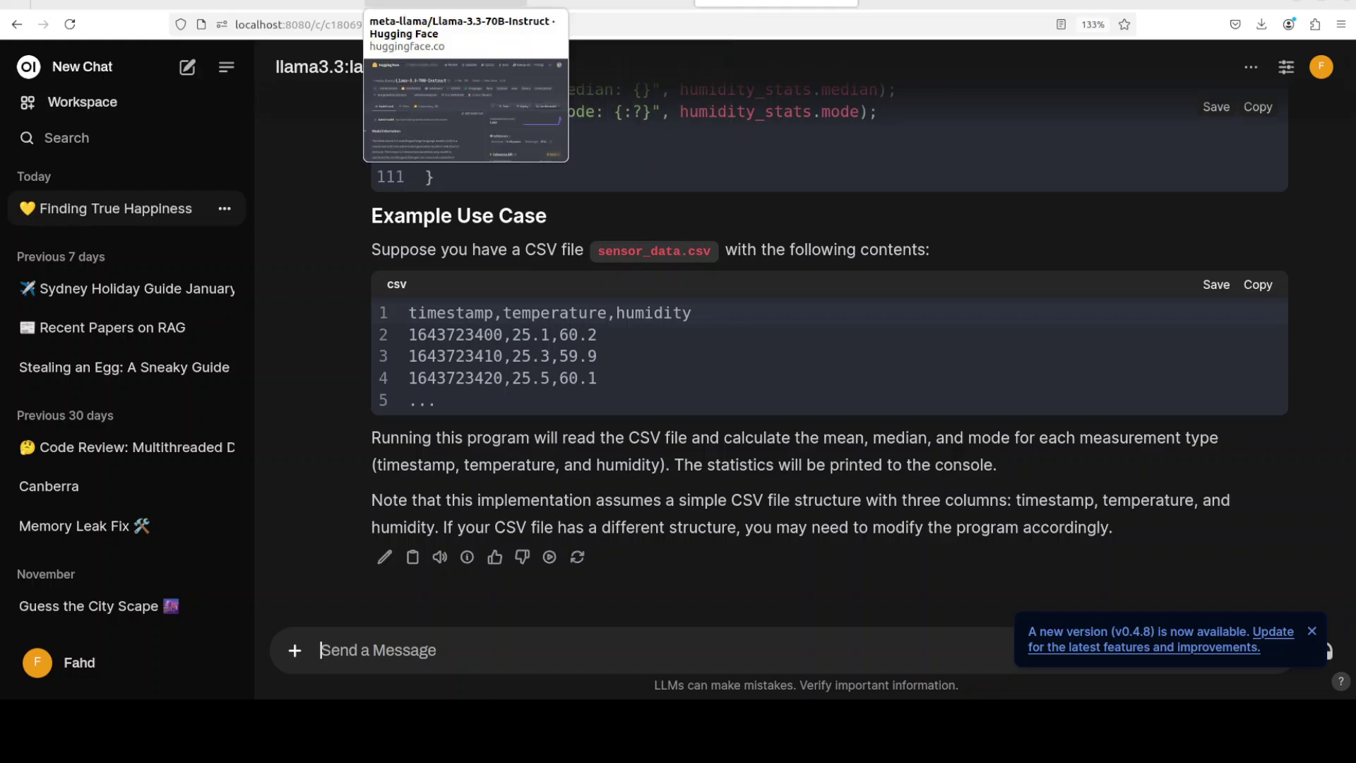
Step: Go from the Llama-3.3-70B-Instruct Hugging Face tab to the YouTube 'open webui' search results
click(446, 4)
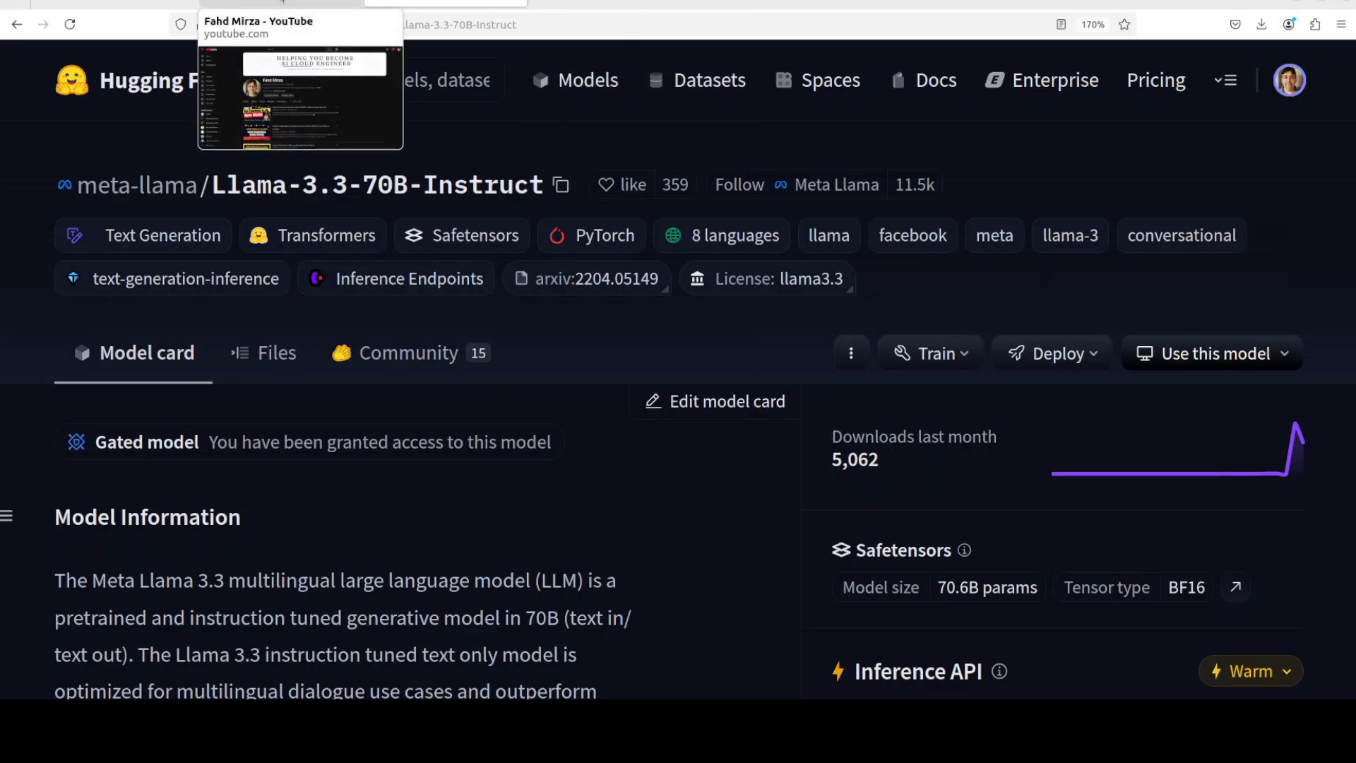
click(283, 4)
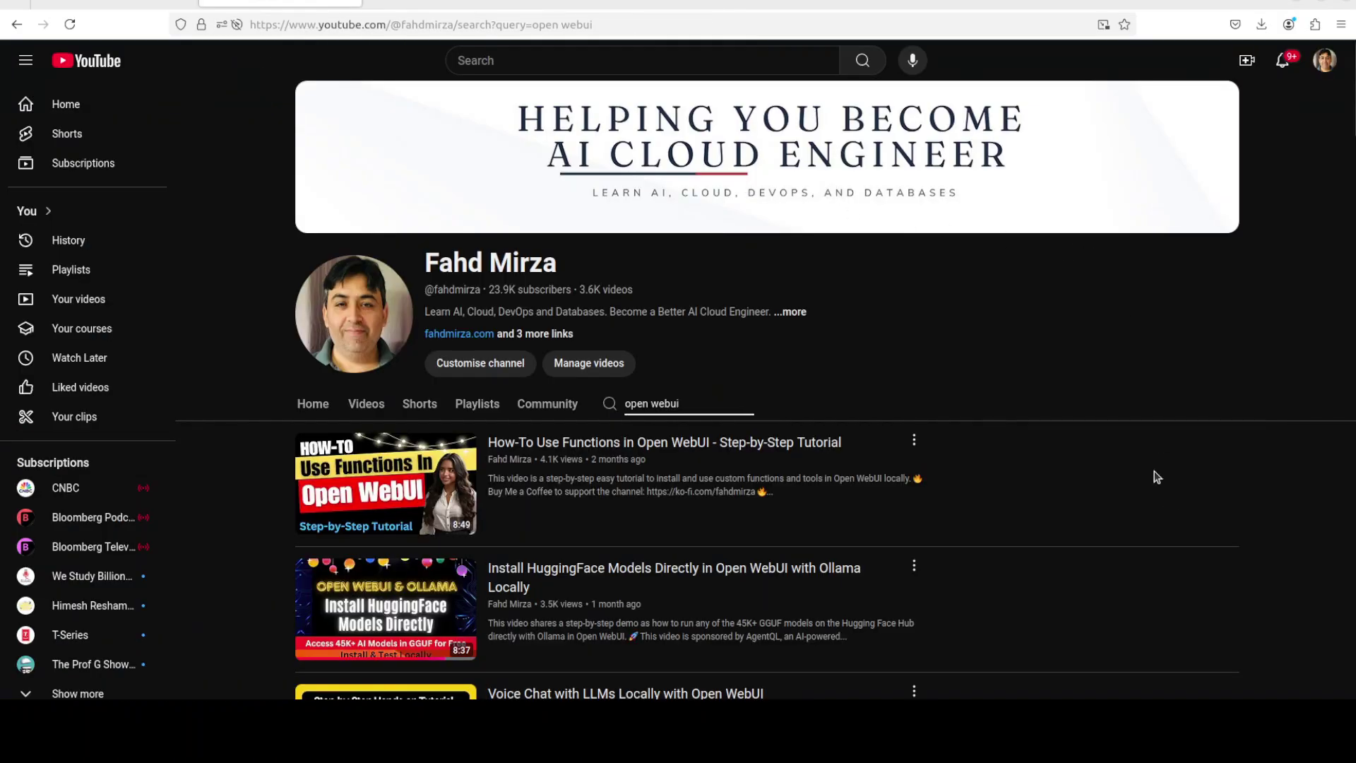